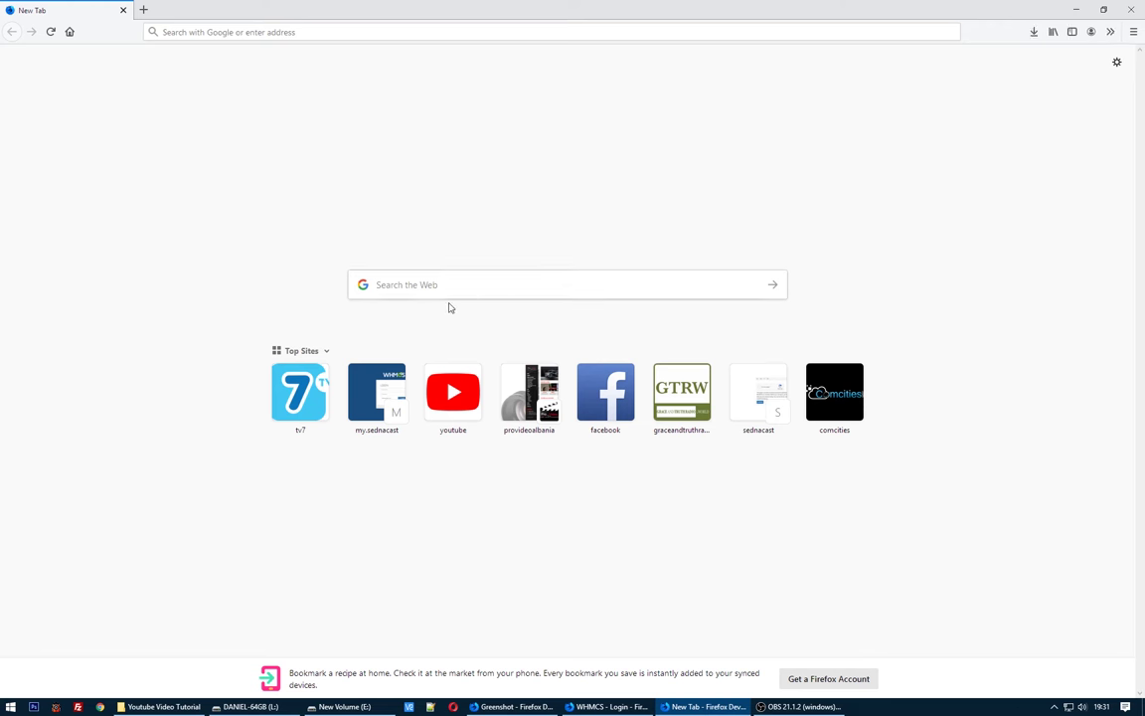
Search Google for 'OBS' and open the official obsproject.com result
click(473, 278)
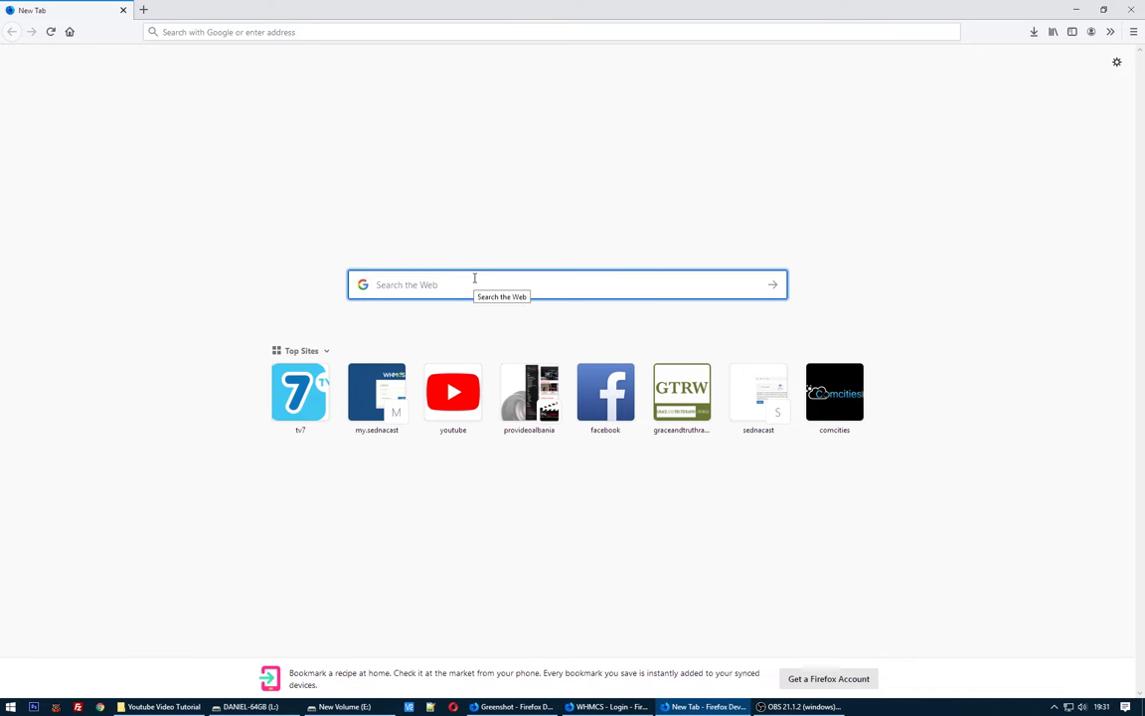
text(OB)
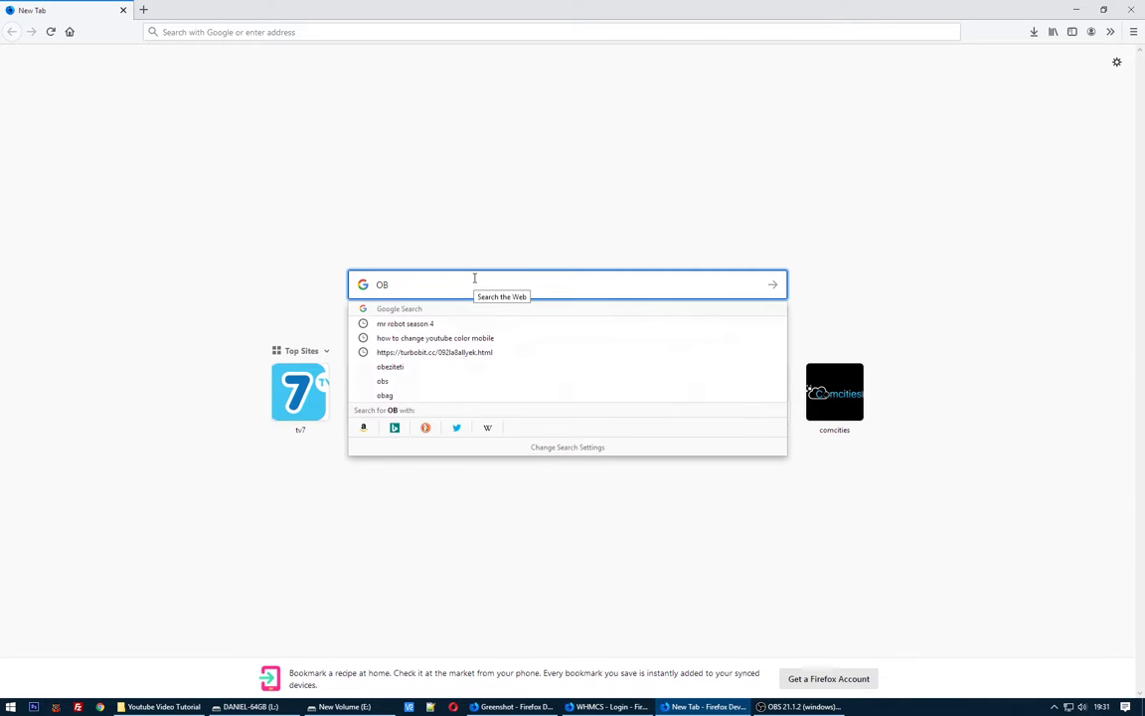
text(S)
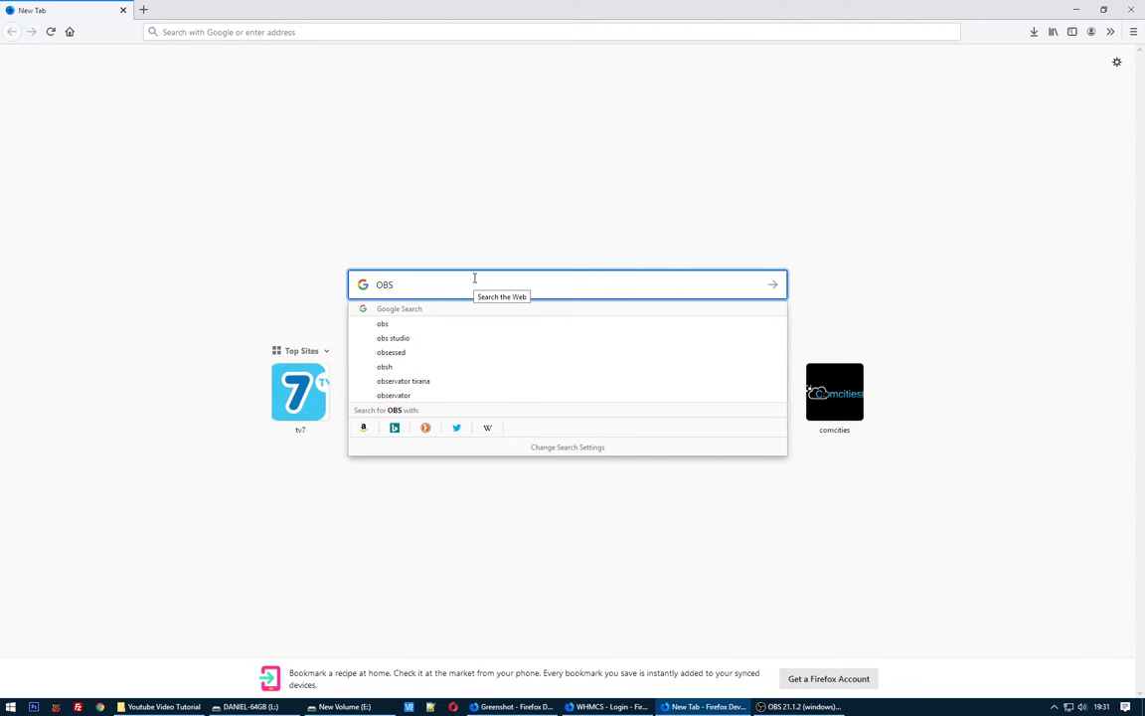
key(Return)
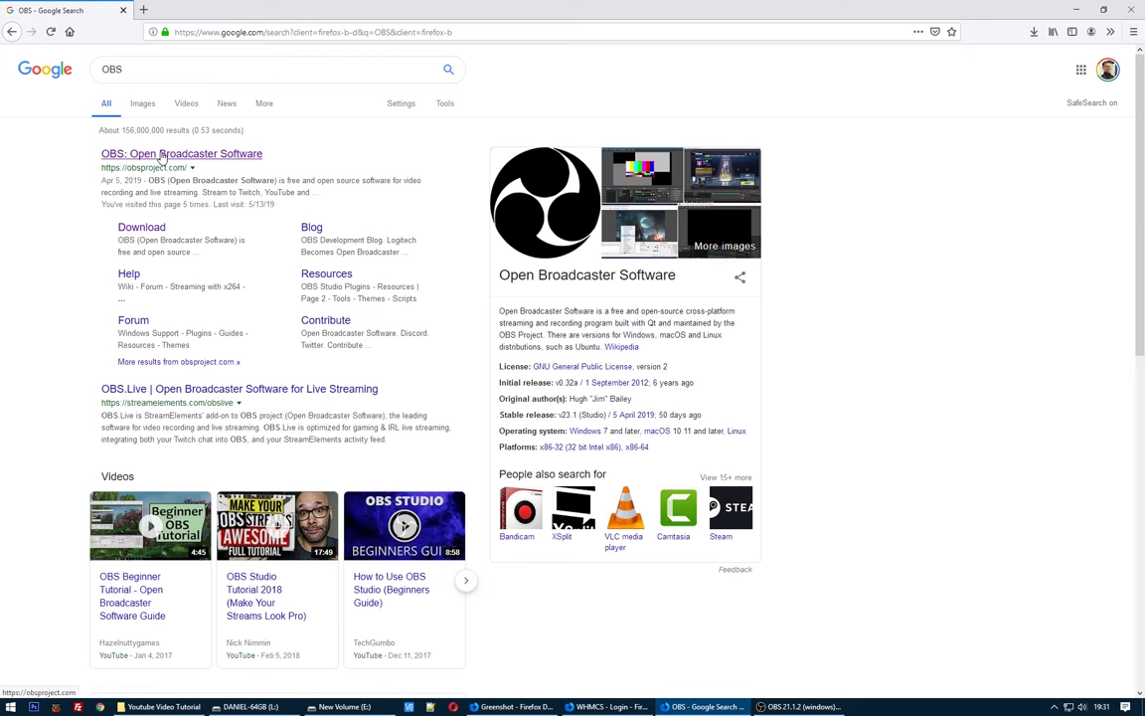
click(161, 155)
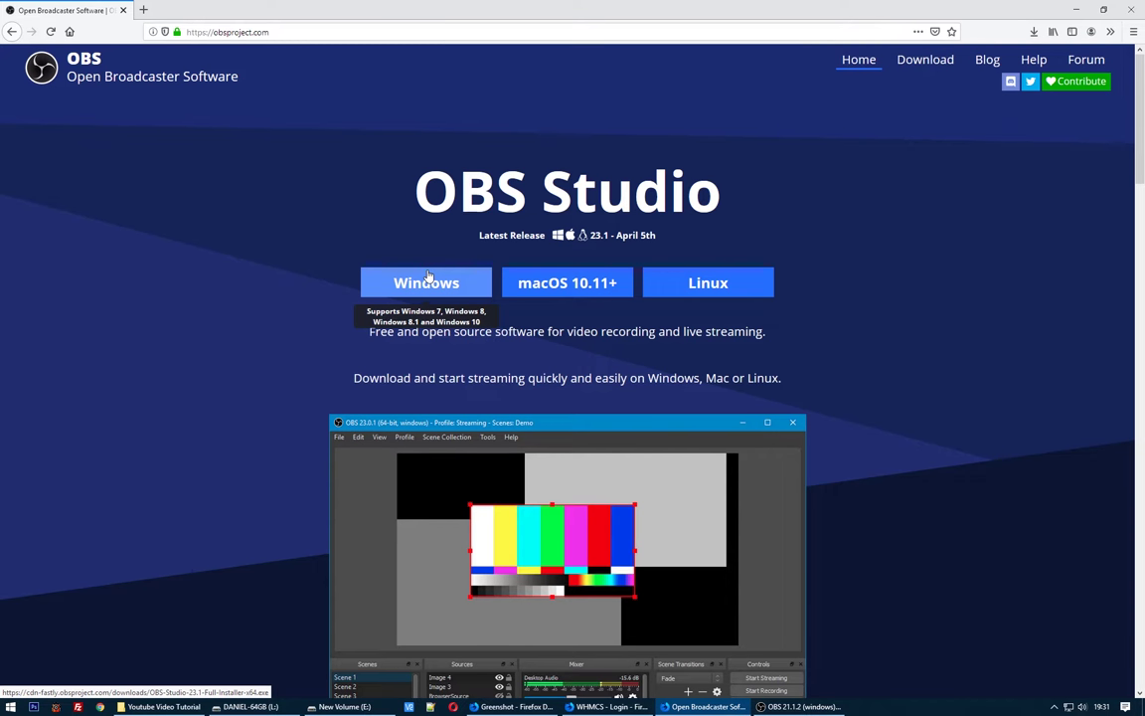
Browse the obsproject.com homepage to find the OBS Studio 23.1 Windows download
drag(405, 194, 806, 236)
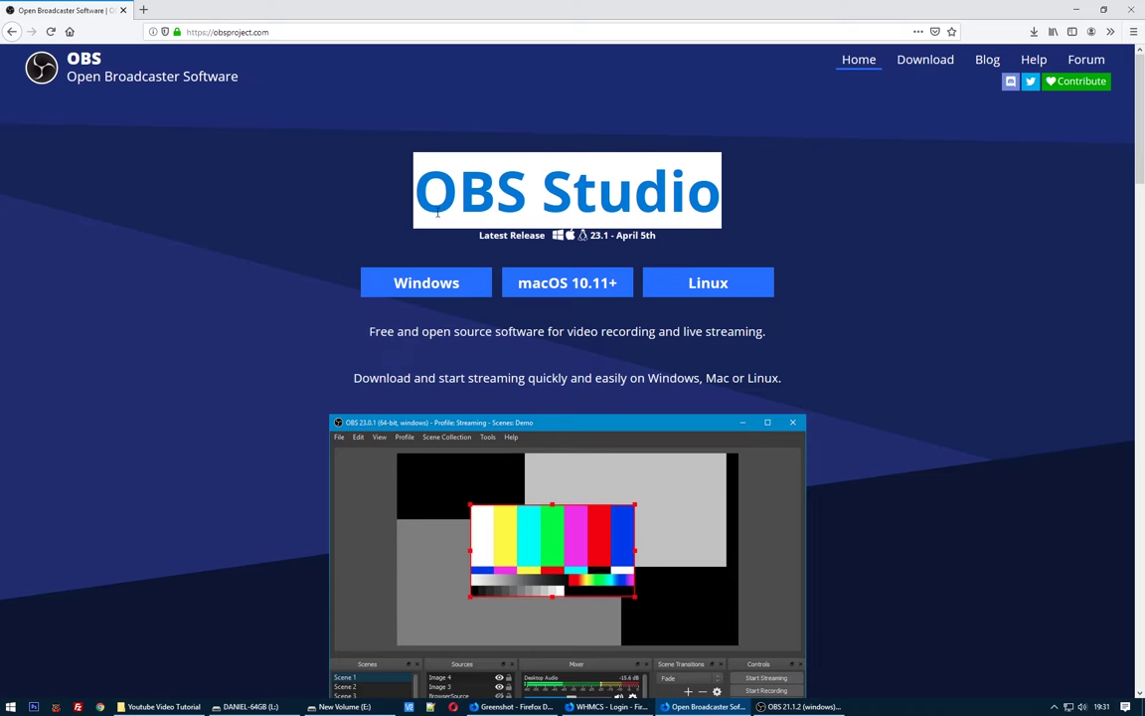
click(838, 229)
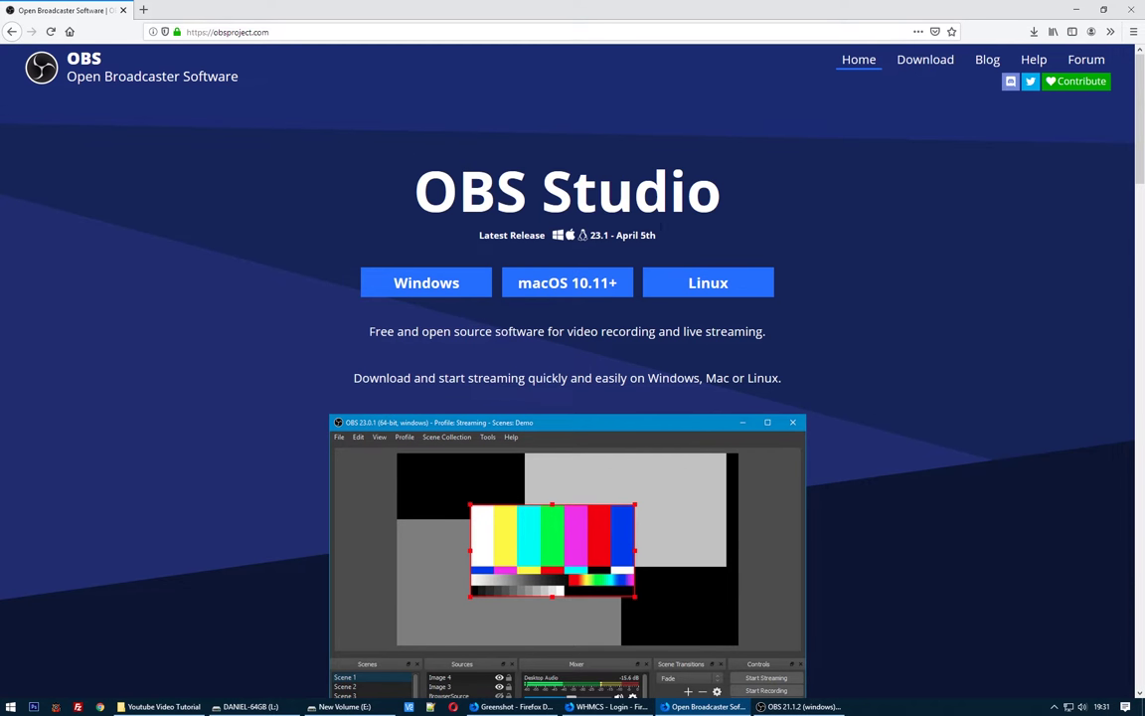
scroll(857, 444, down, 3)
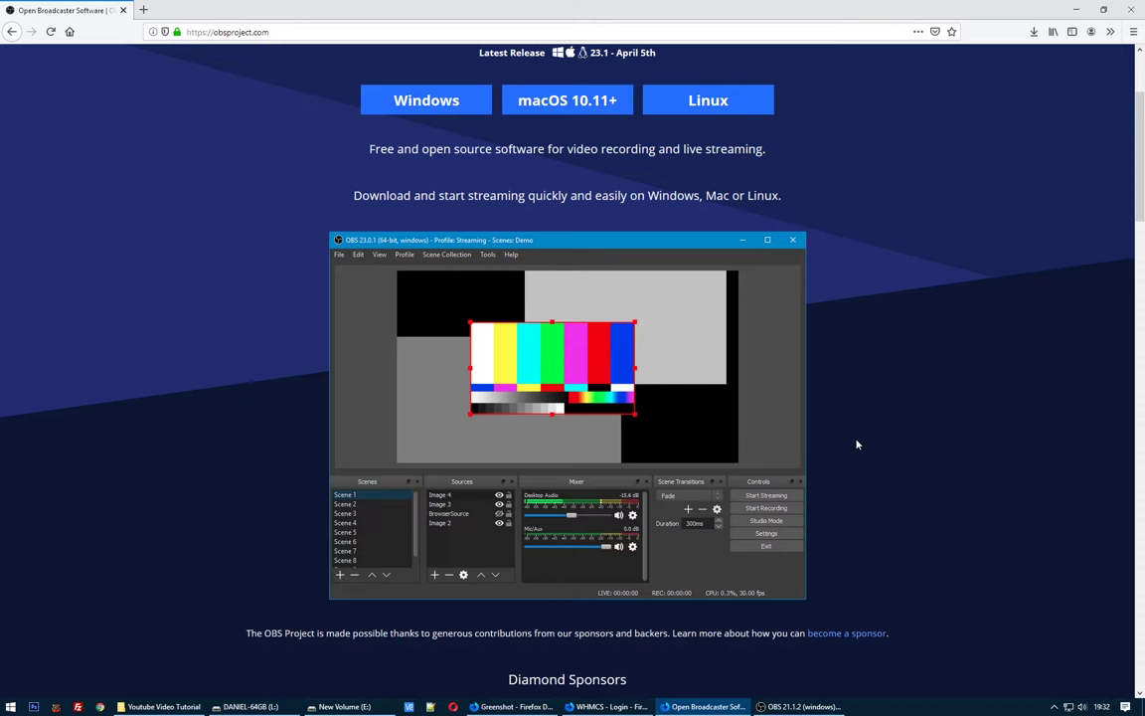
scroll(267, 93, up, 3)
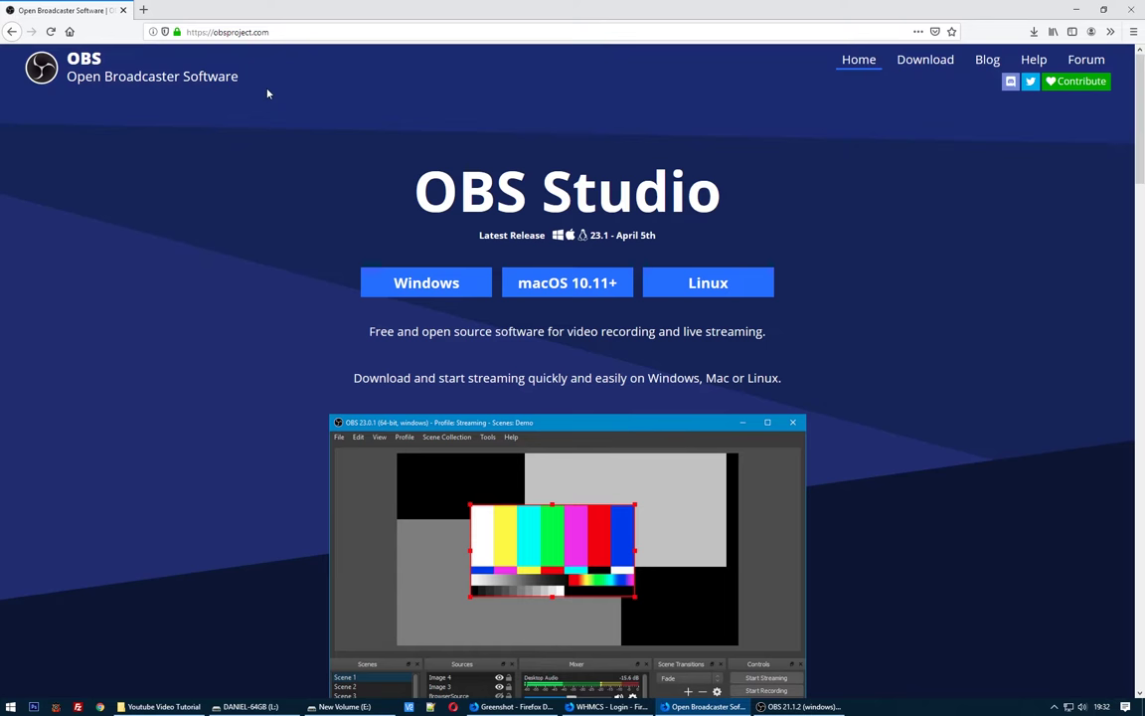
scroll(430, 166, down, 2)
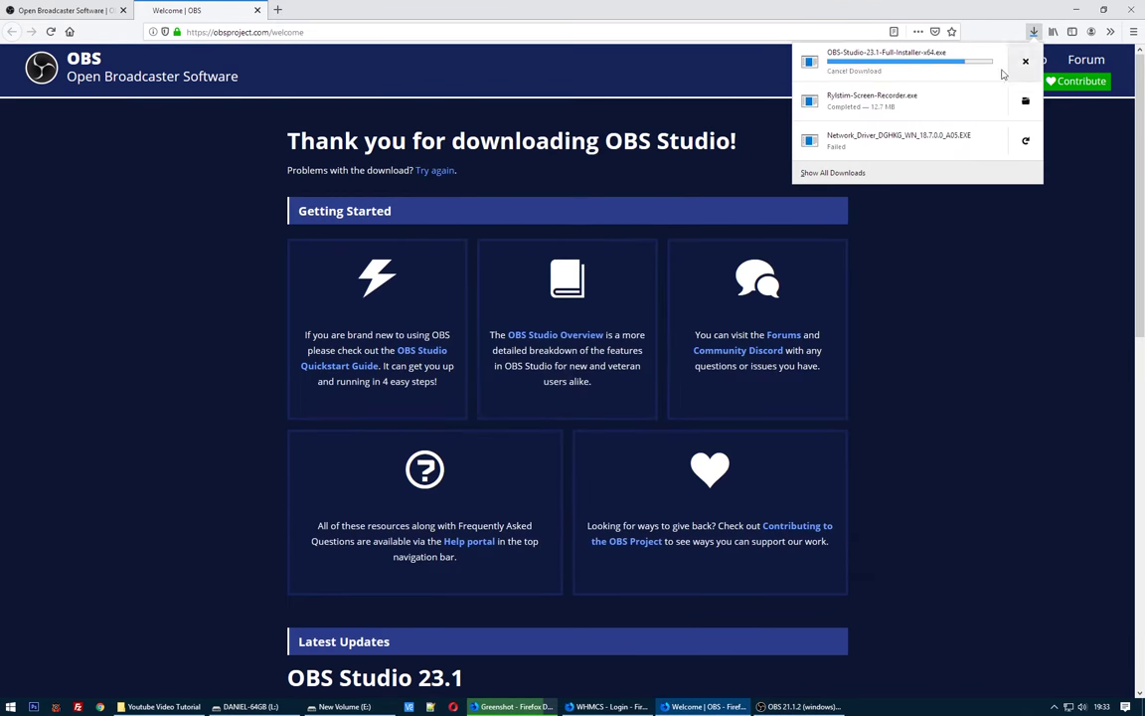
Close the downloads list and launch the installed OBS Studio via Start search, choosing Launch Anyway
click(951, 350)
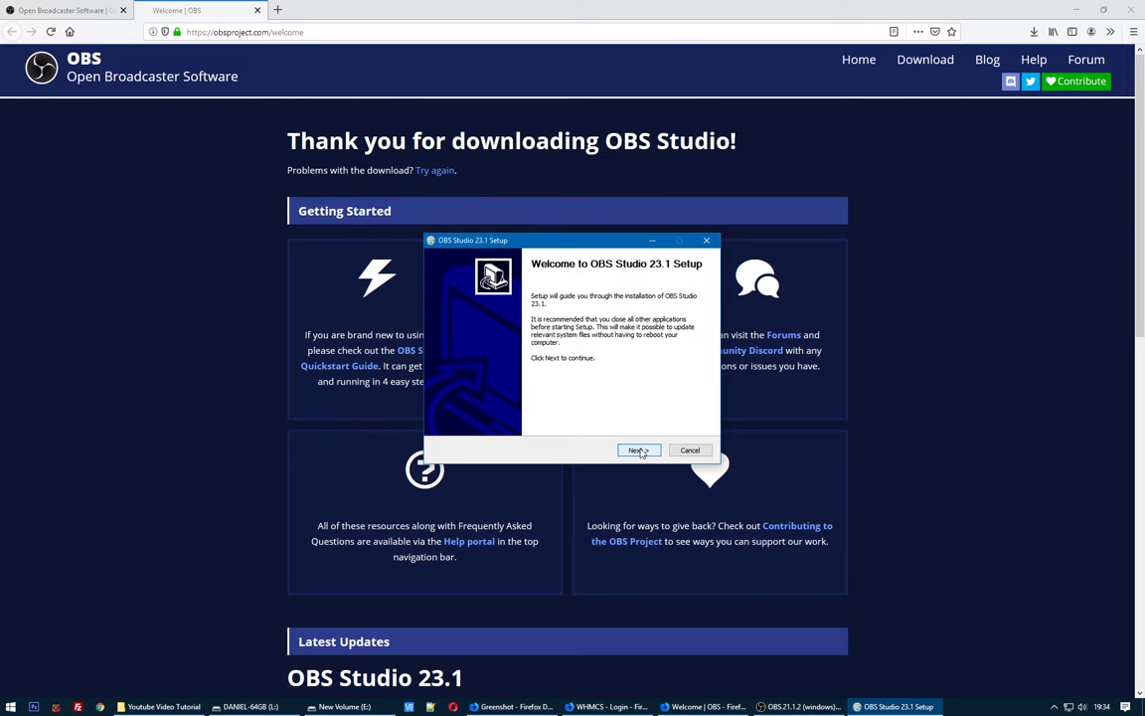
click(10, 704)
text(obs)
key(Return)
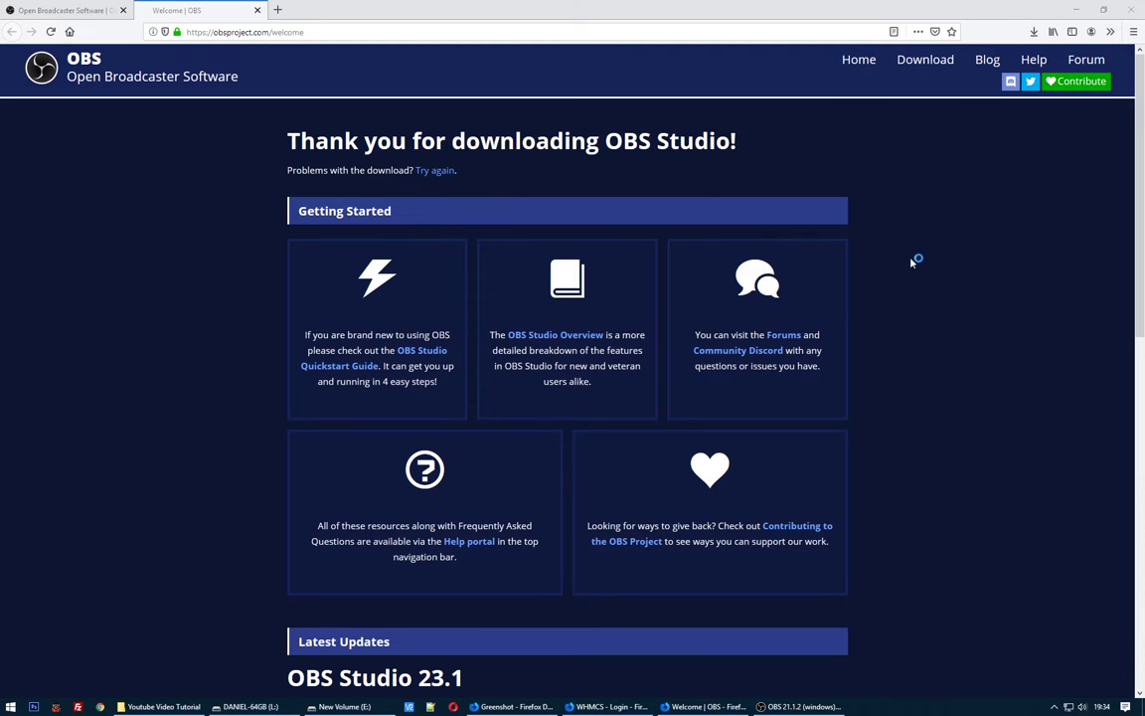
click(616, 371)
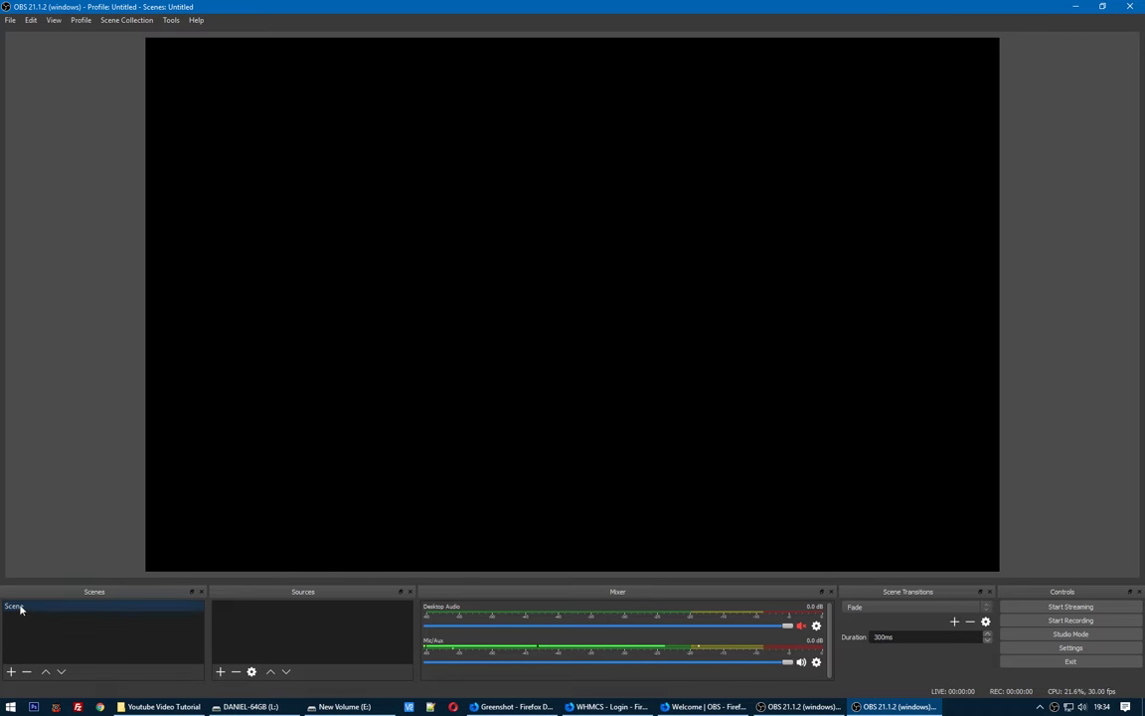
Add a scene named 'Screenrecorder' below the default Scene
click(11, 671)
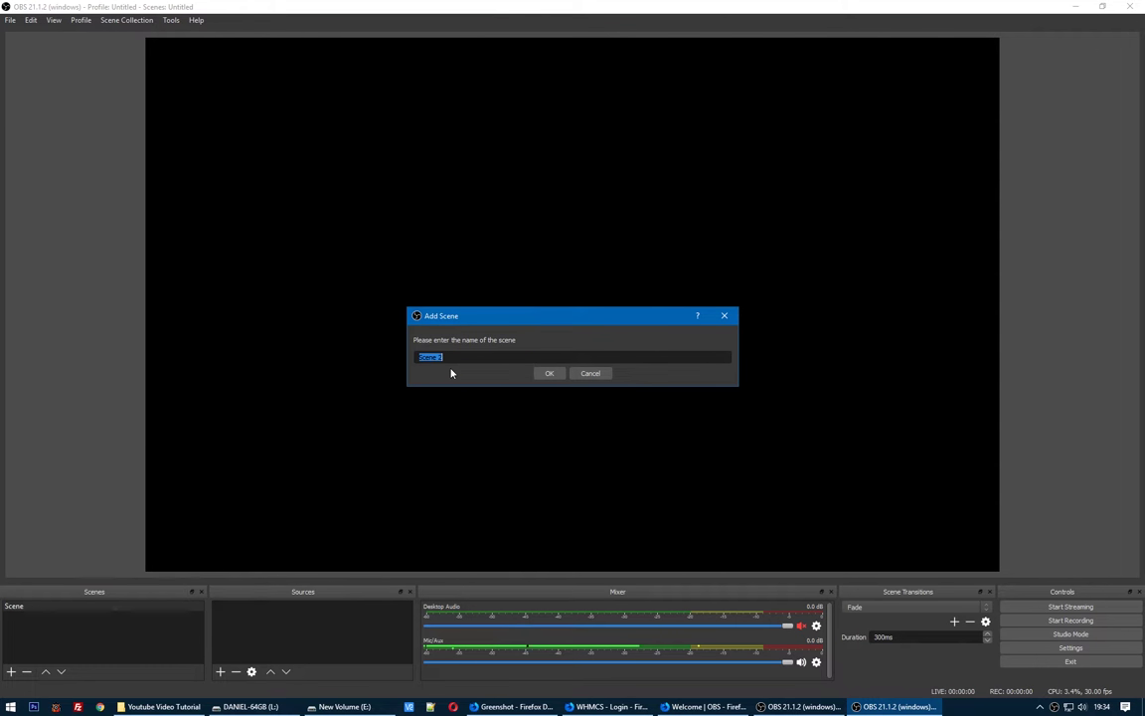
text(Scree)
text(nrecorder)
key(Return)
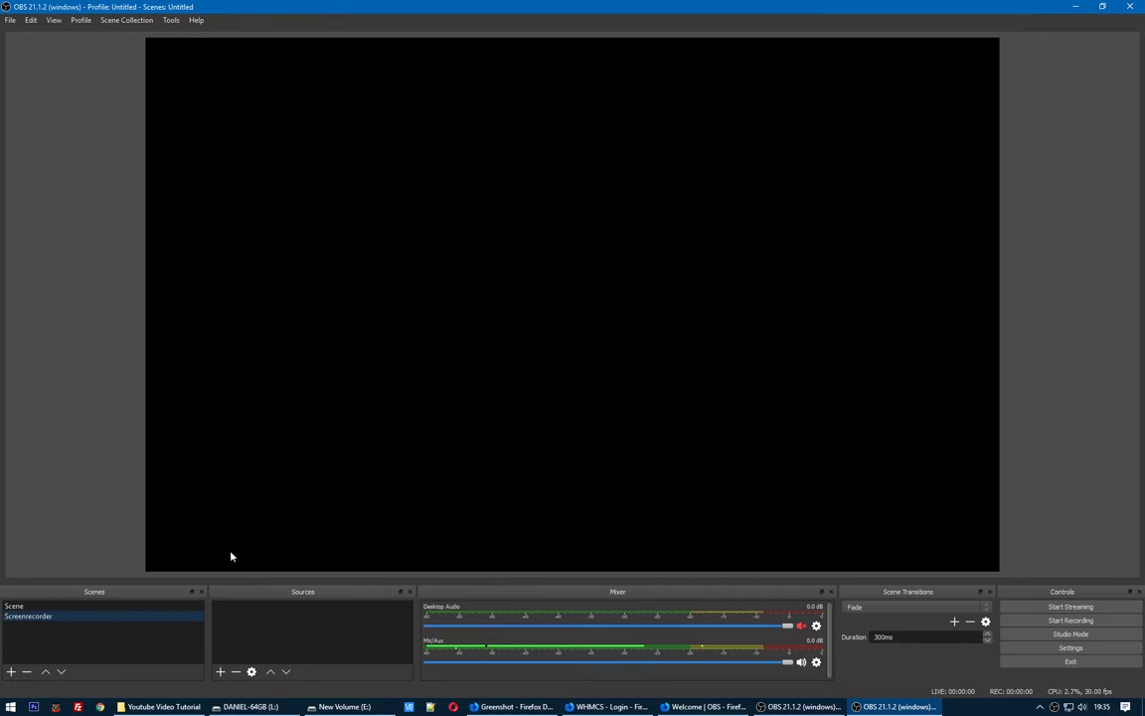
click(221, 671)
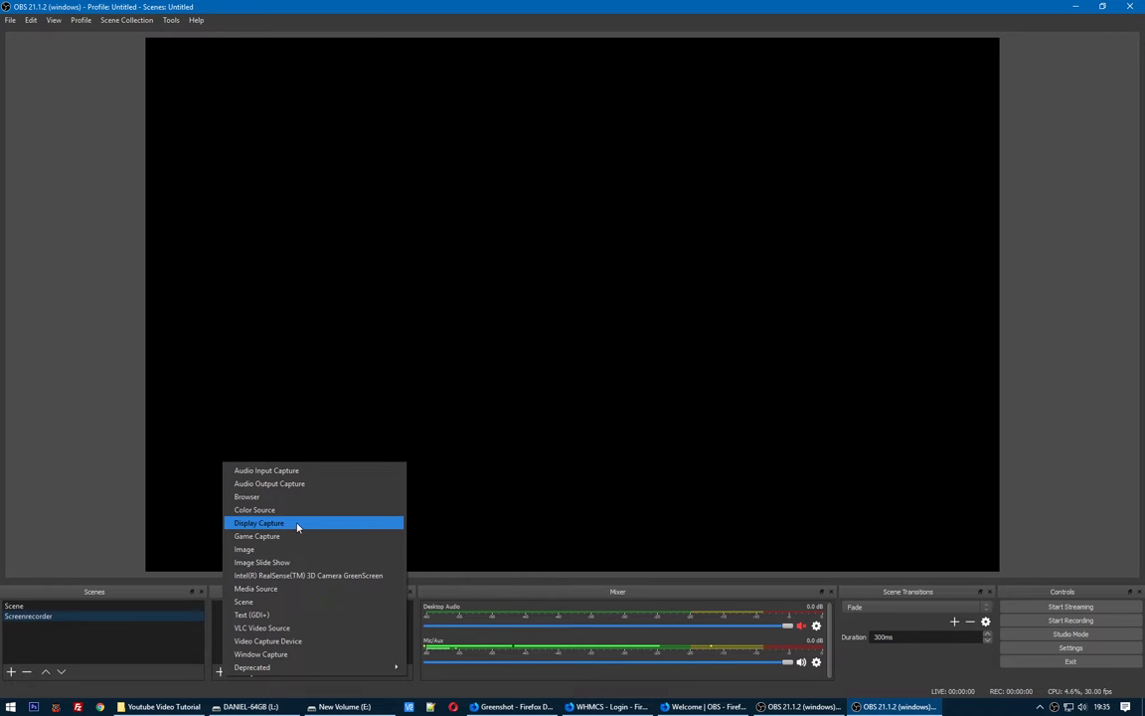
Add a Display Capture source to the Screenrecorder scene
click(340, 523)
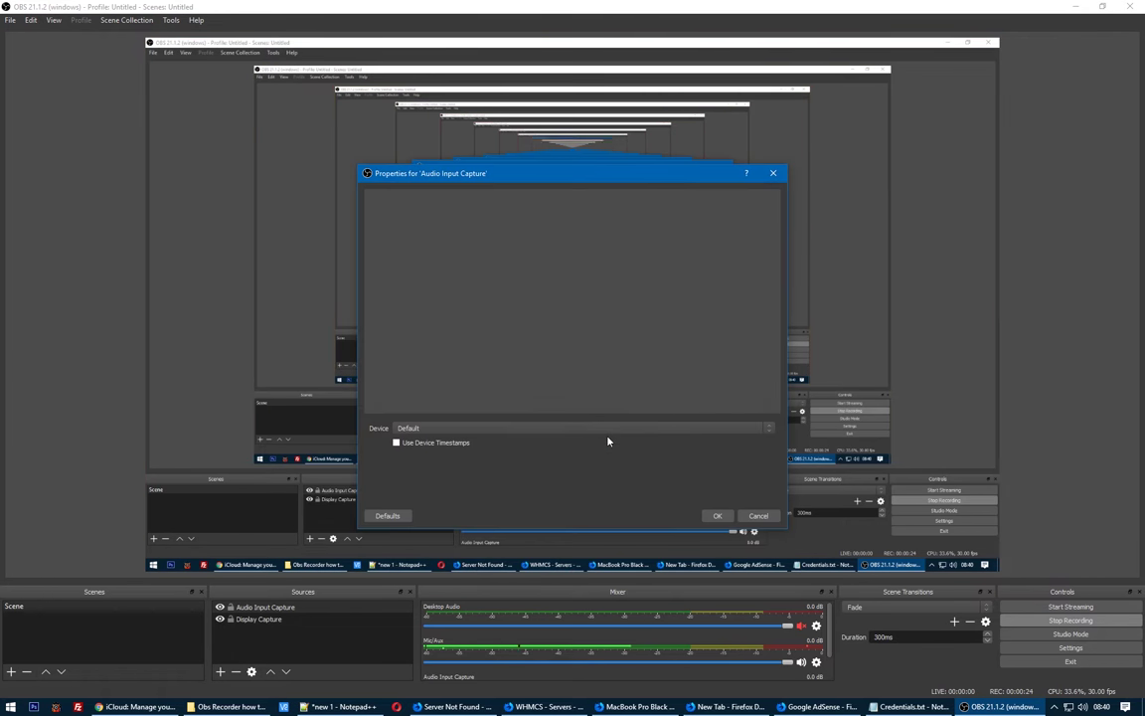
Choose Line In (High Definition Audio Device) as the audio input capture device
click(447, 427)
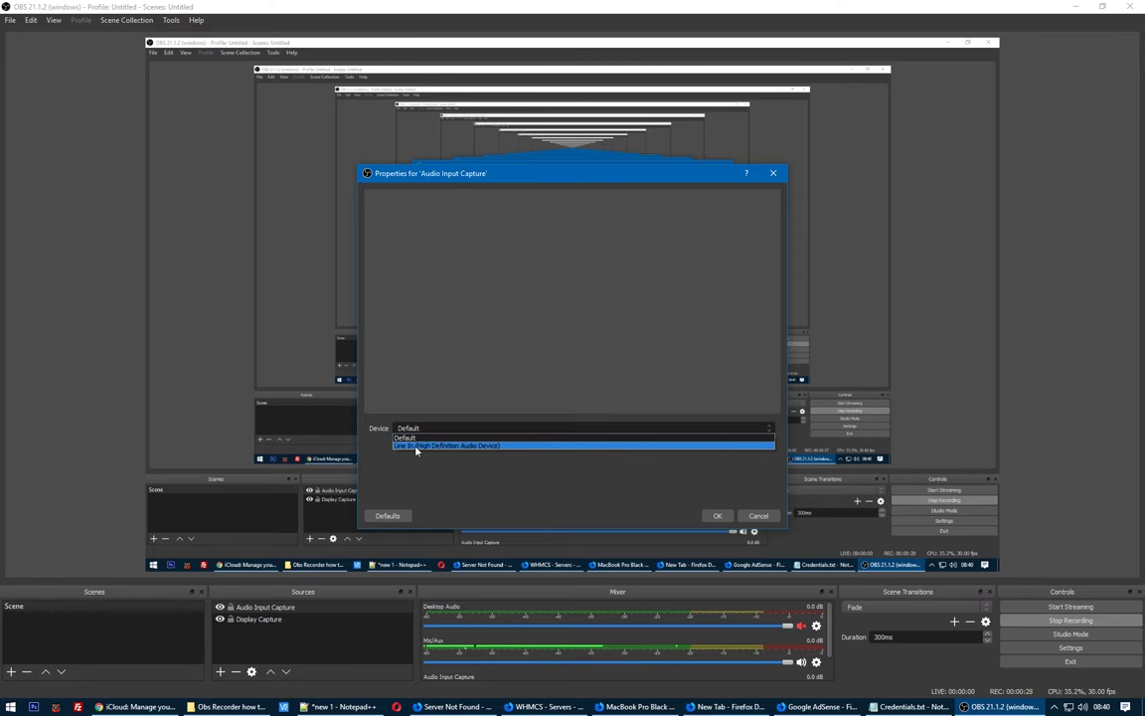
click(497, 446)
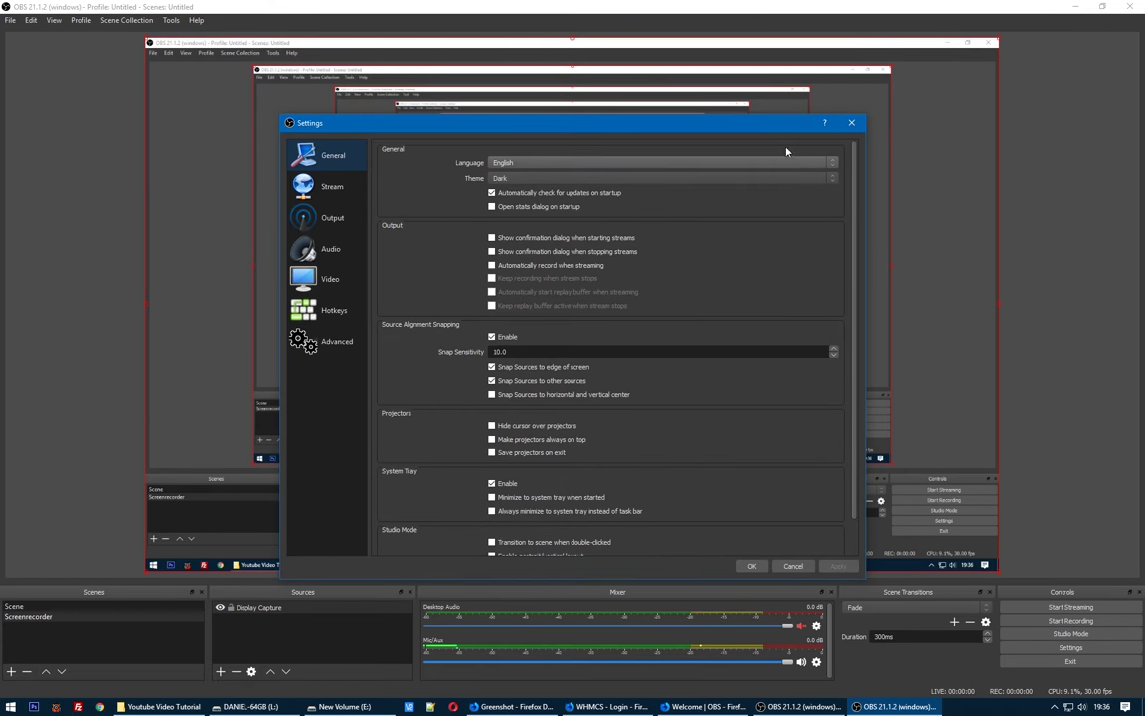
Keep both base canvas and output resolution at 1920x1200 in Video settings
click(310, 205)
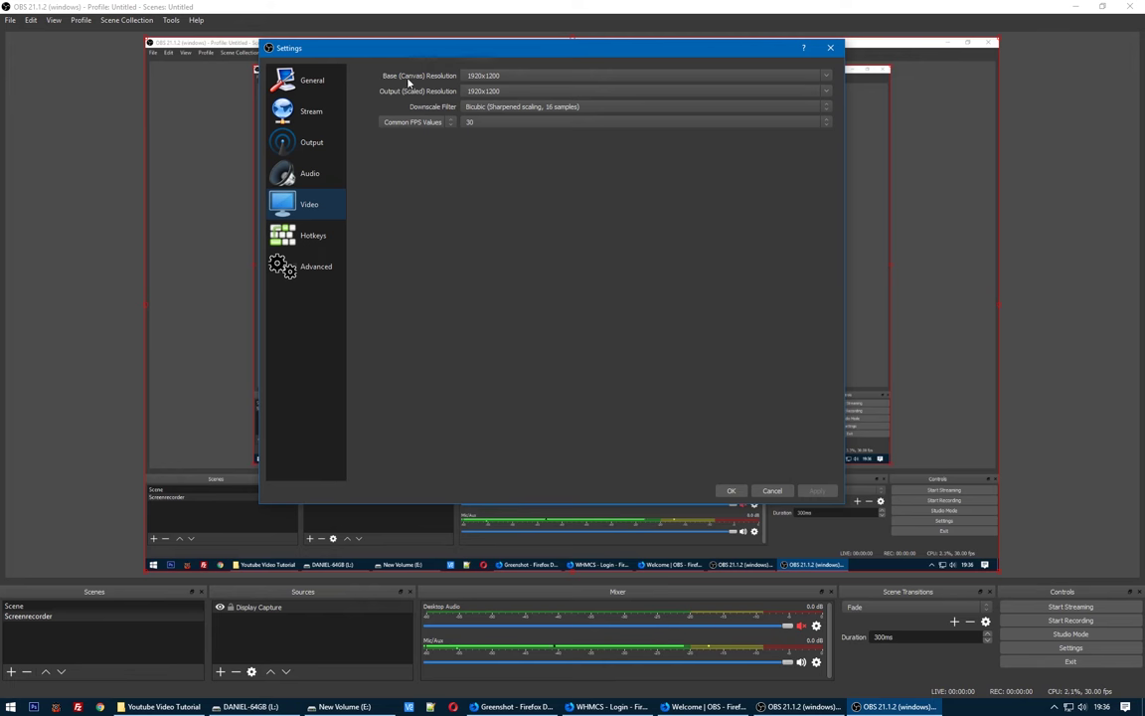
click(827, 76)
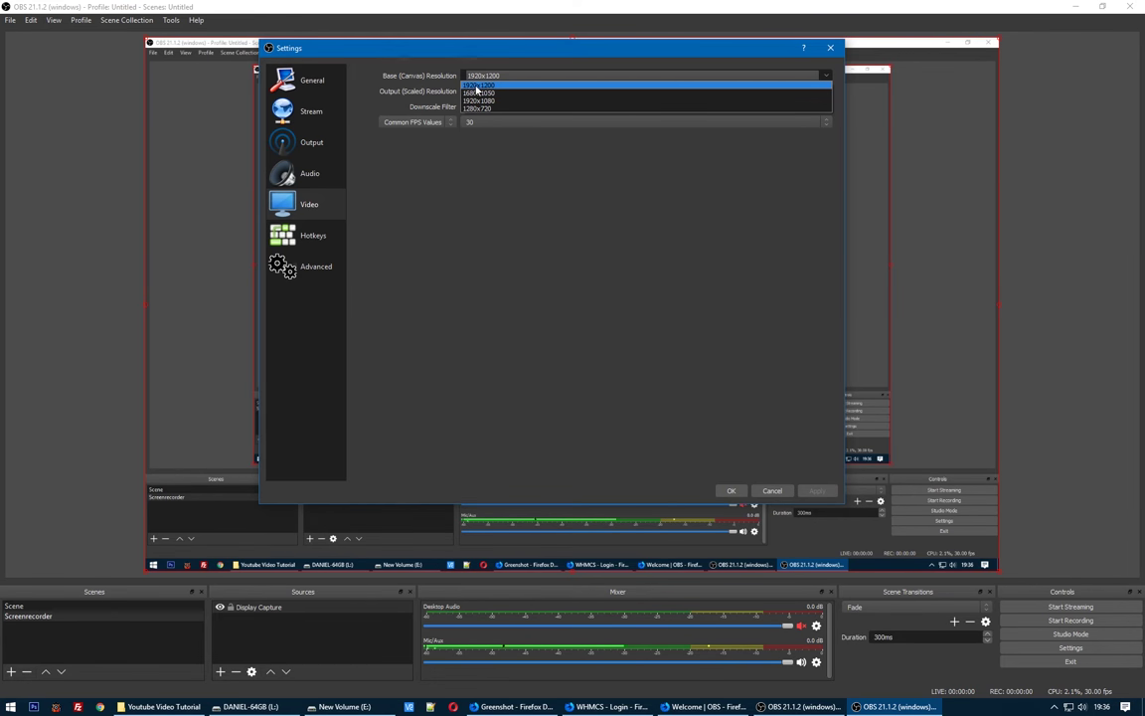
click(478, 88)
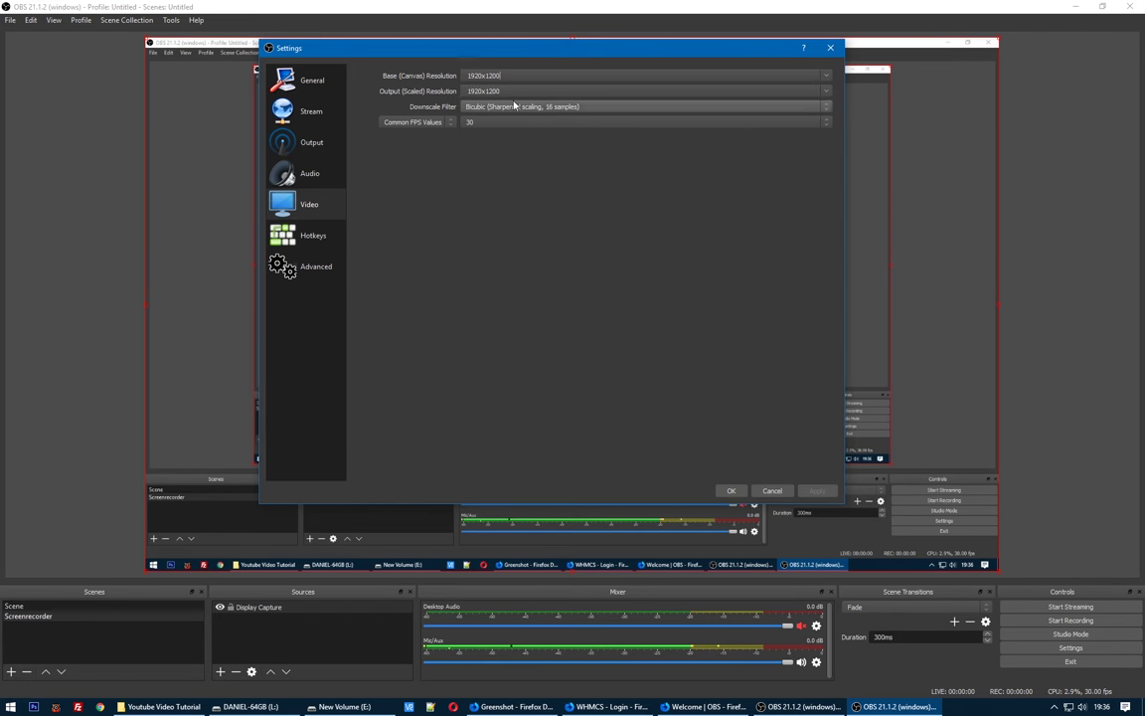
click(700, 92)
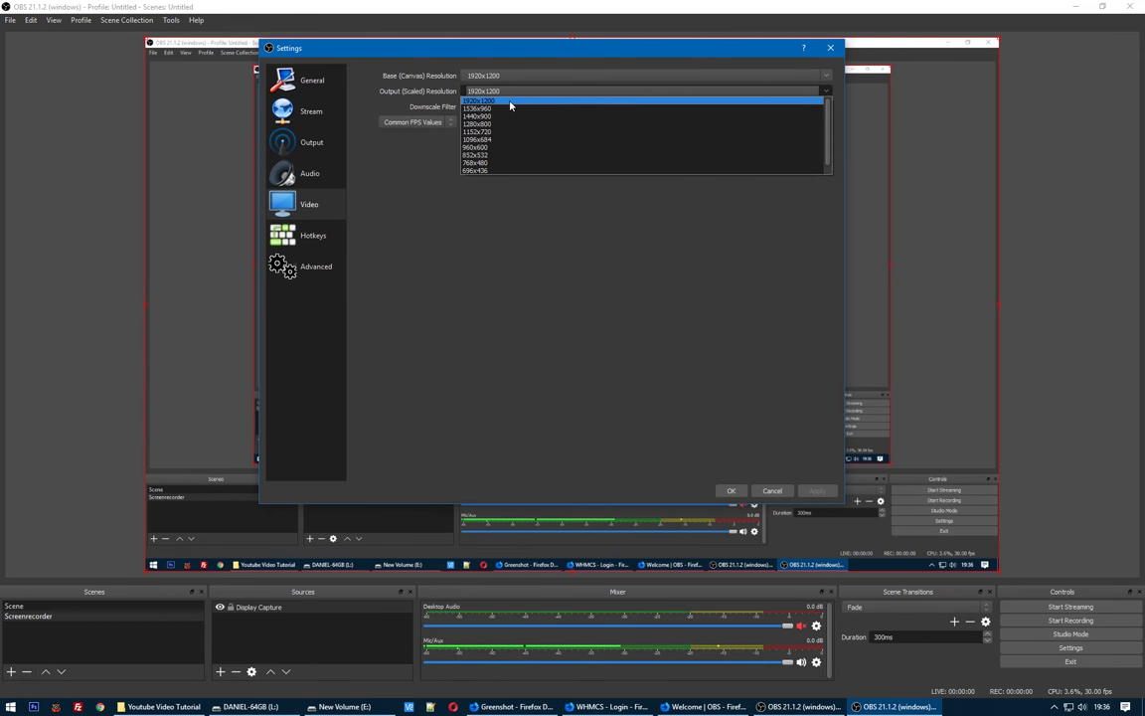
click(510, 102)
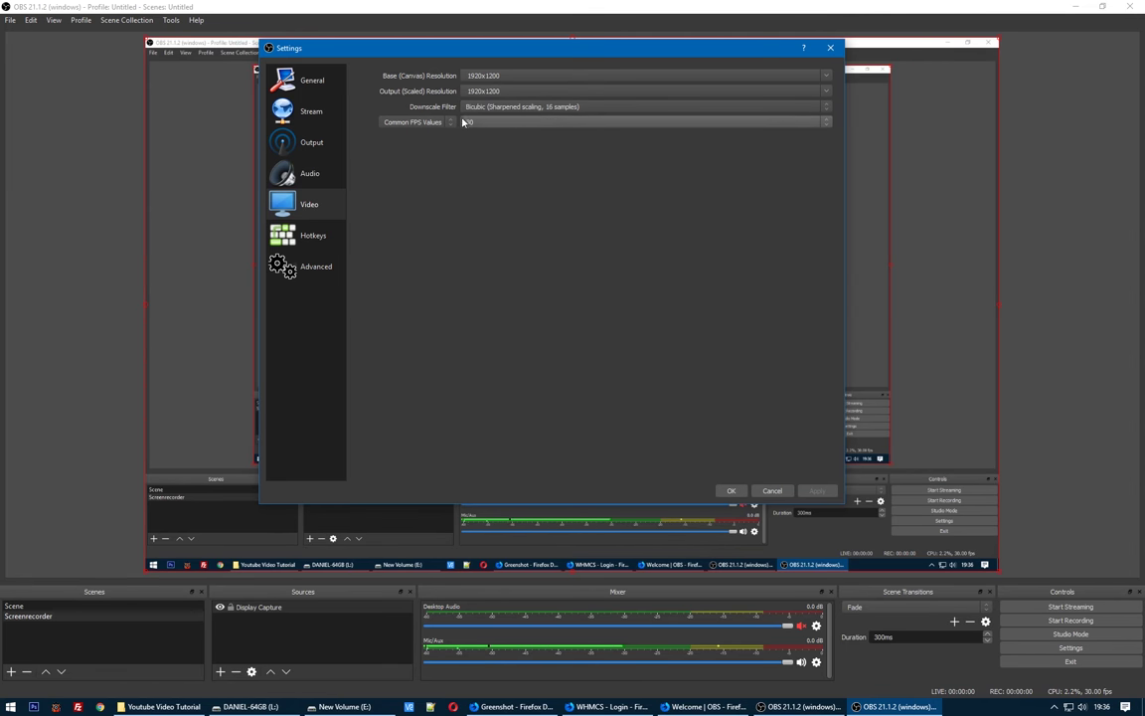
Set the Output mode to Advanced and show its Recording settings
click(311, 112)
click(332, 149)
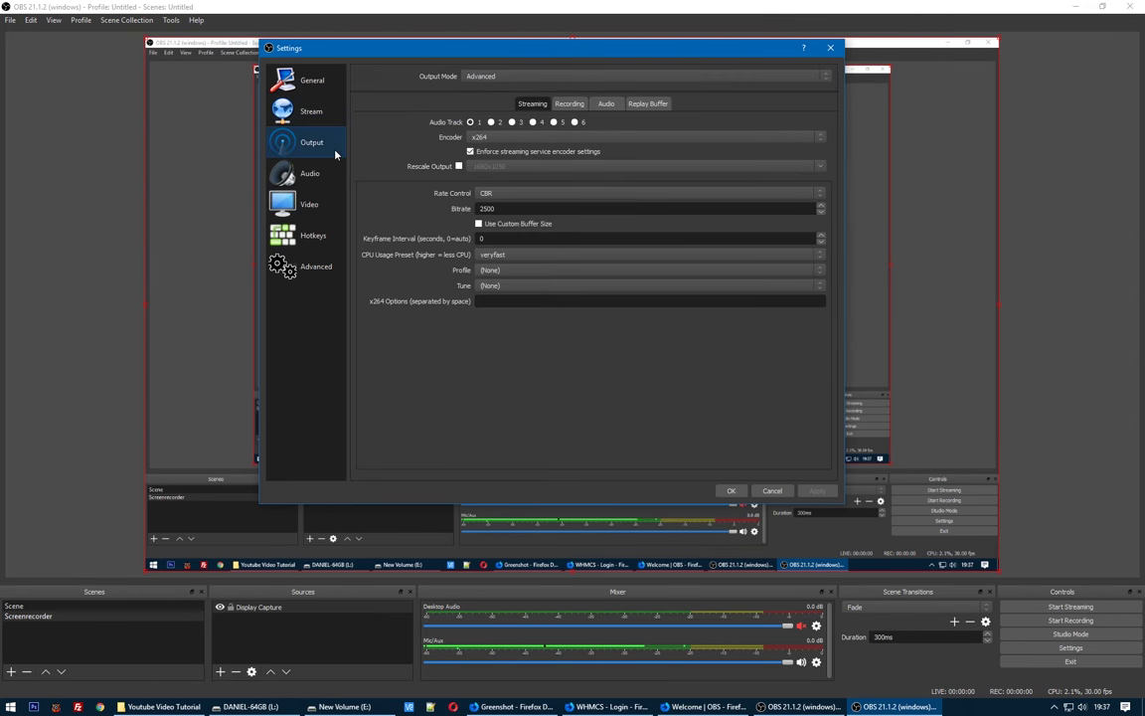
click(497, 75)
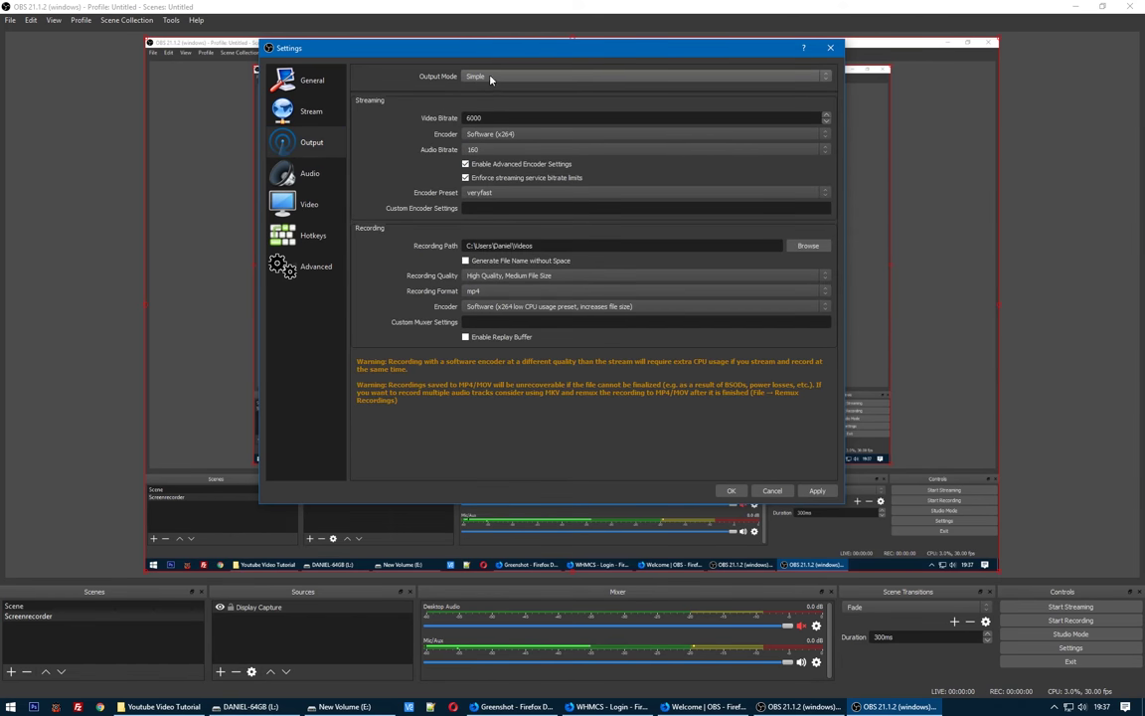
click(490, 77)
click(492, 89)
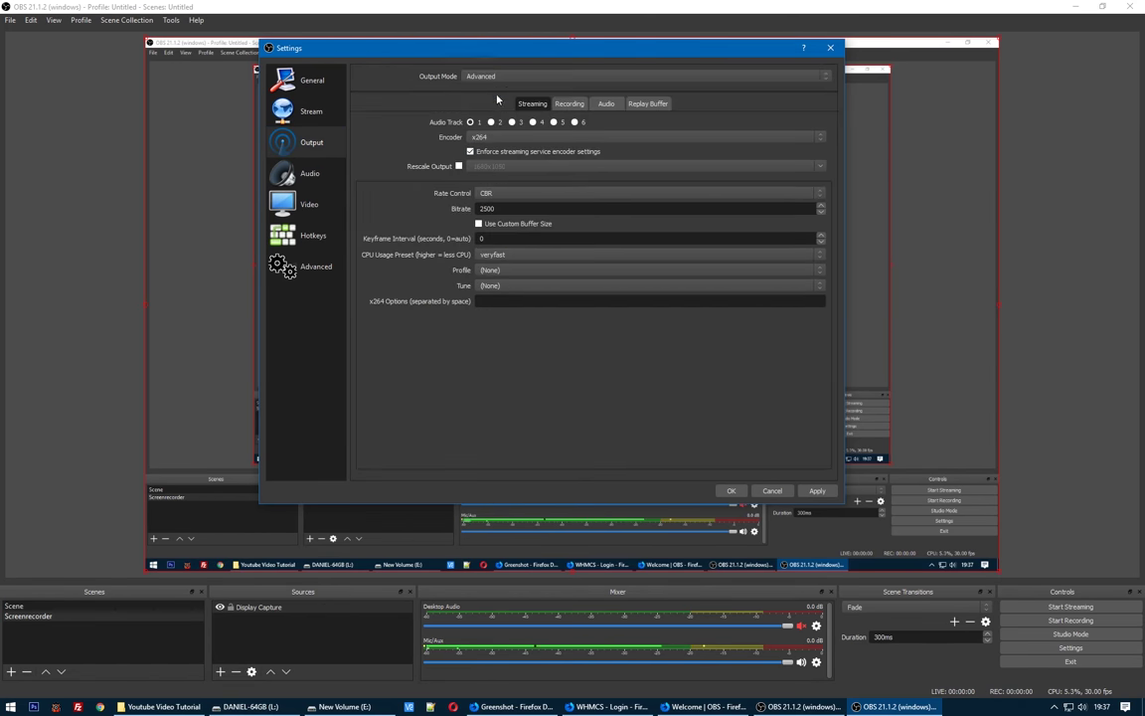
click(563, 105)
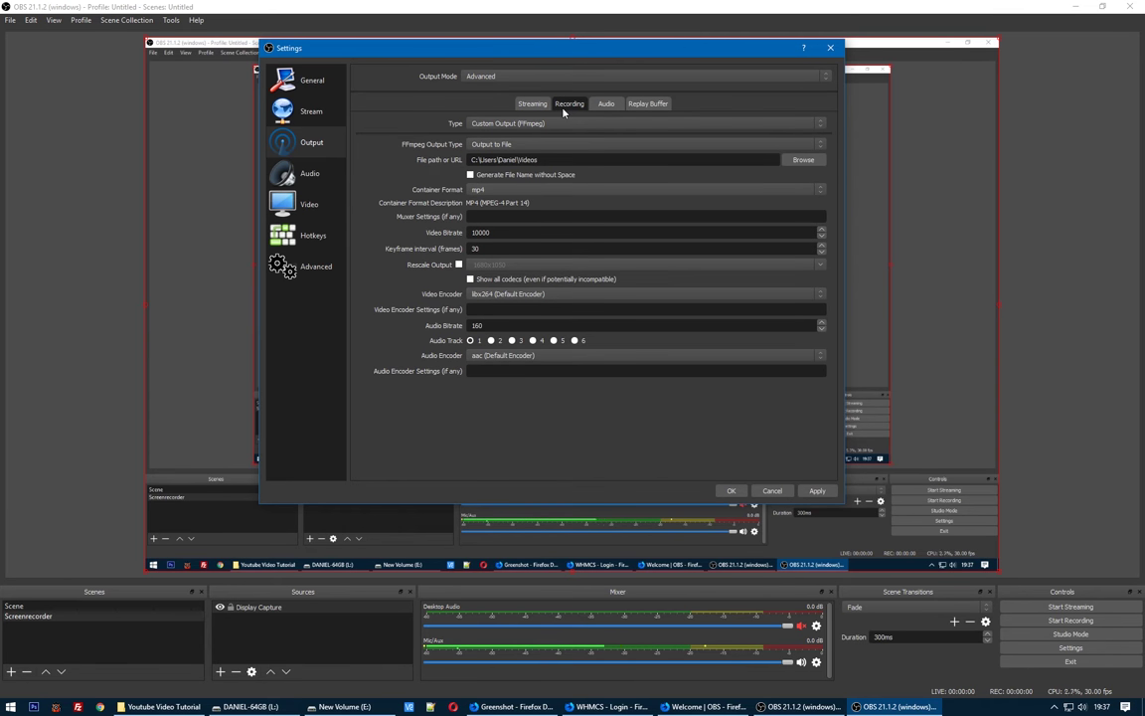
Set recording to Custom Output (FFmpeg), output to file, with the mp4 container
click(507, 124)
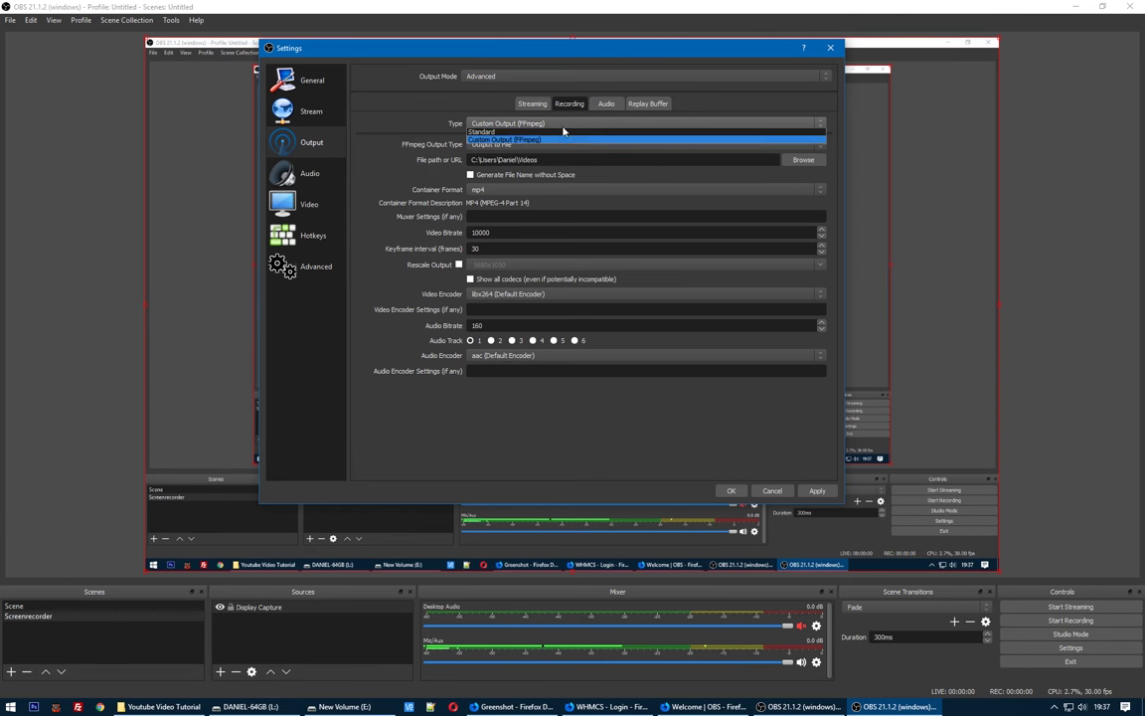
click(499, 125)
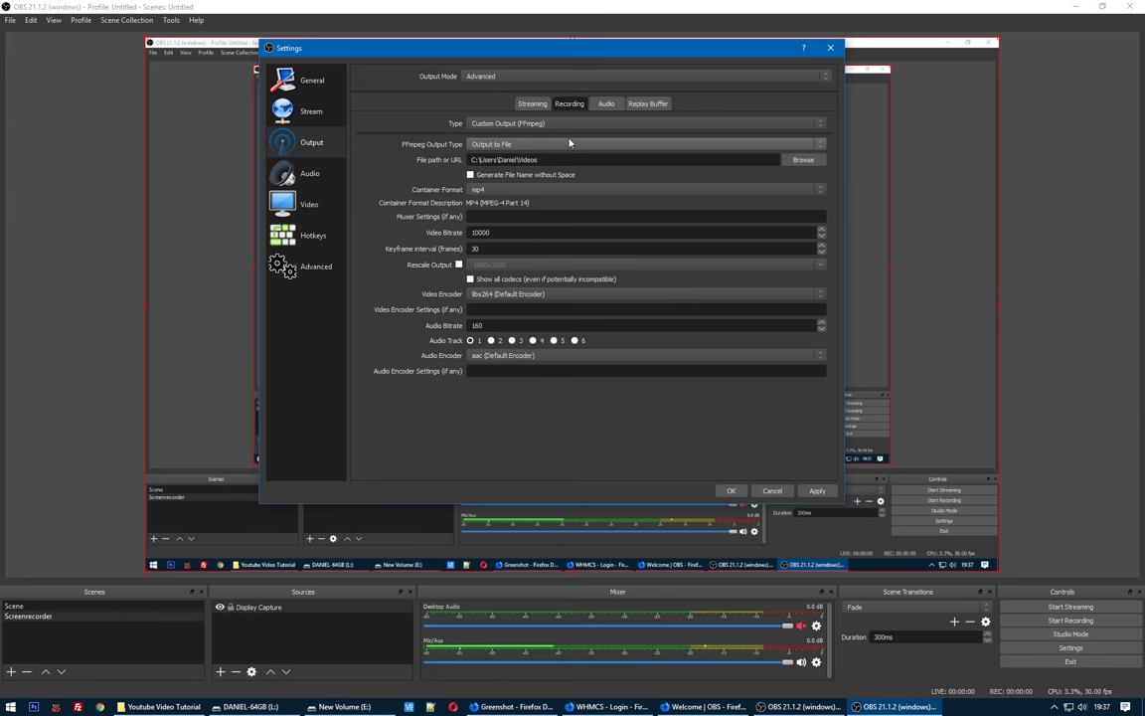
click(542, 145)
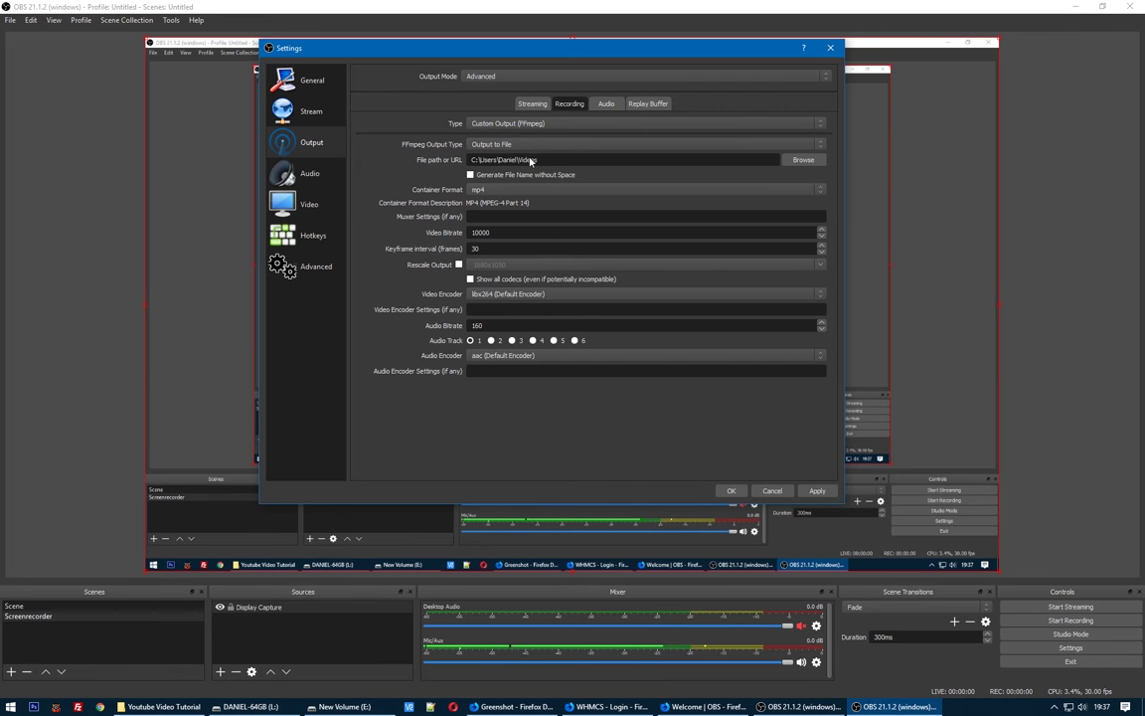
click(520, 189)
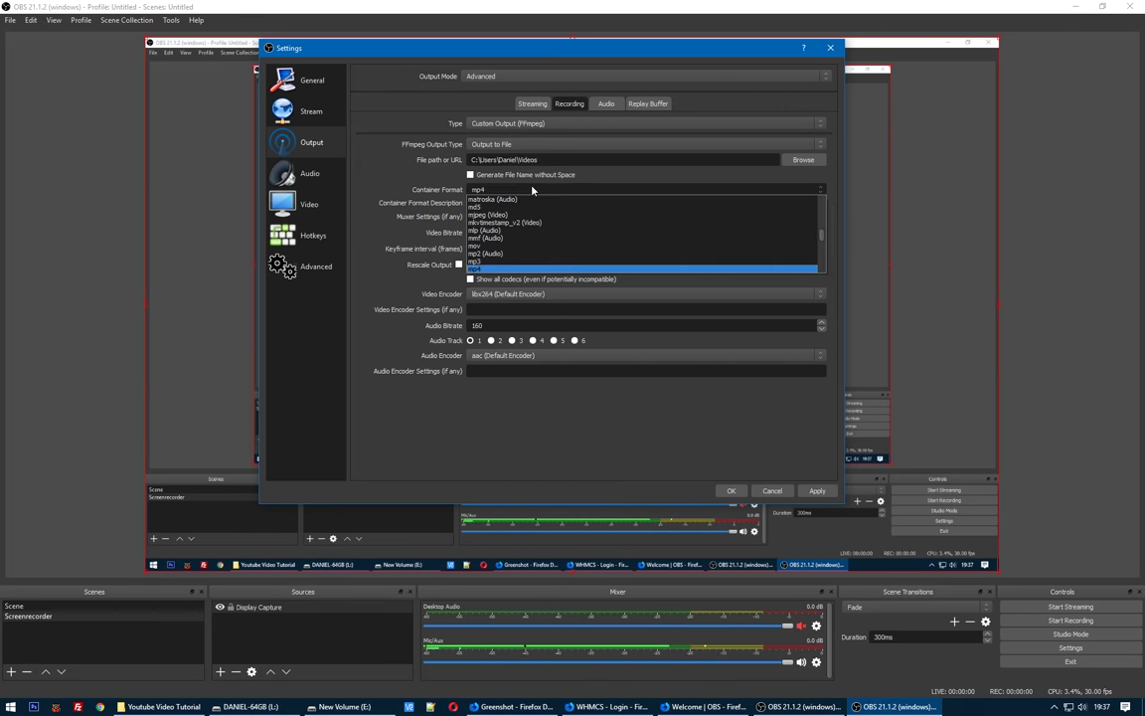
scroll(520, 263, down, 1)
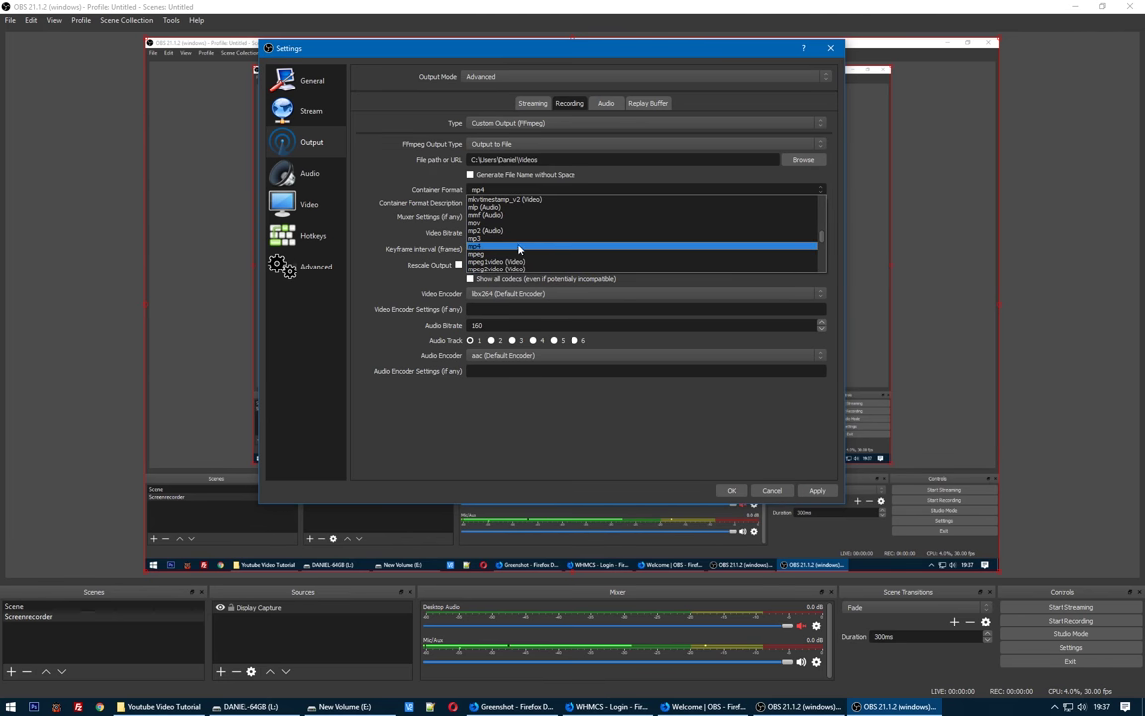
click(518, 246)
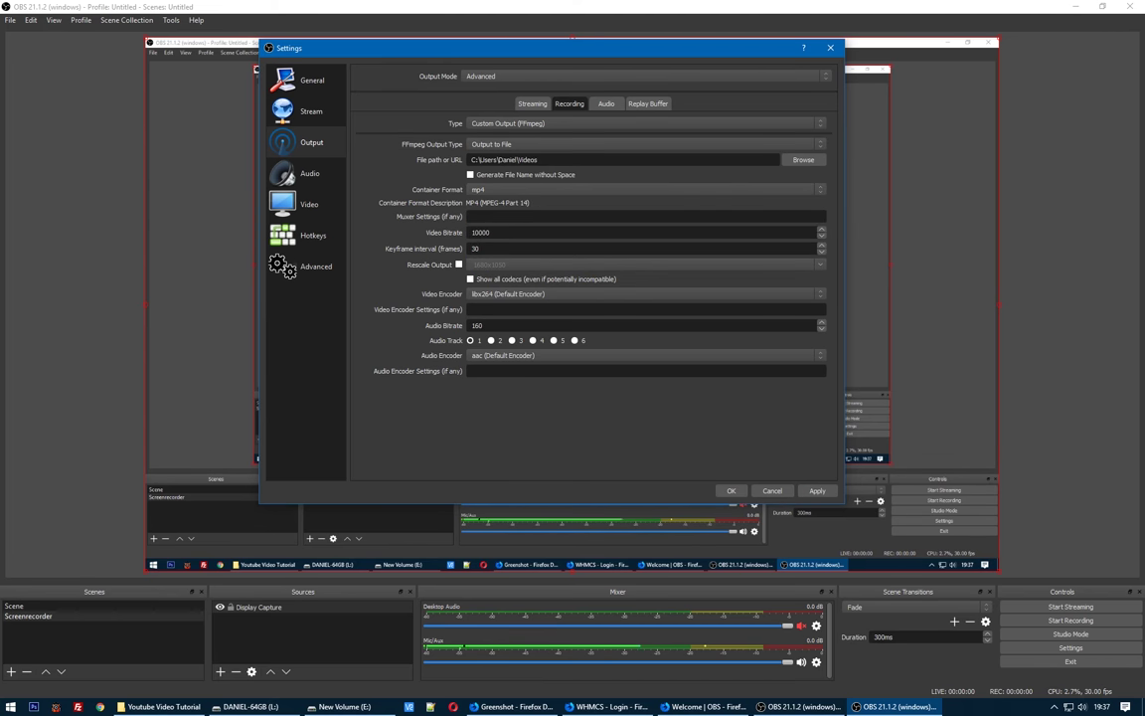
Keep 10000 video bitrate, libx264 video encoder and aac audio encoder
double_click(556, 231)
key(ctrl+a)
click(512, 294)
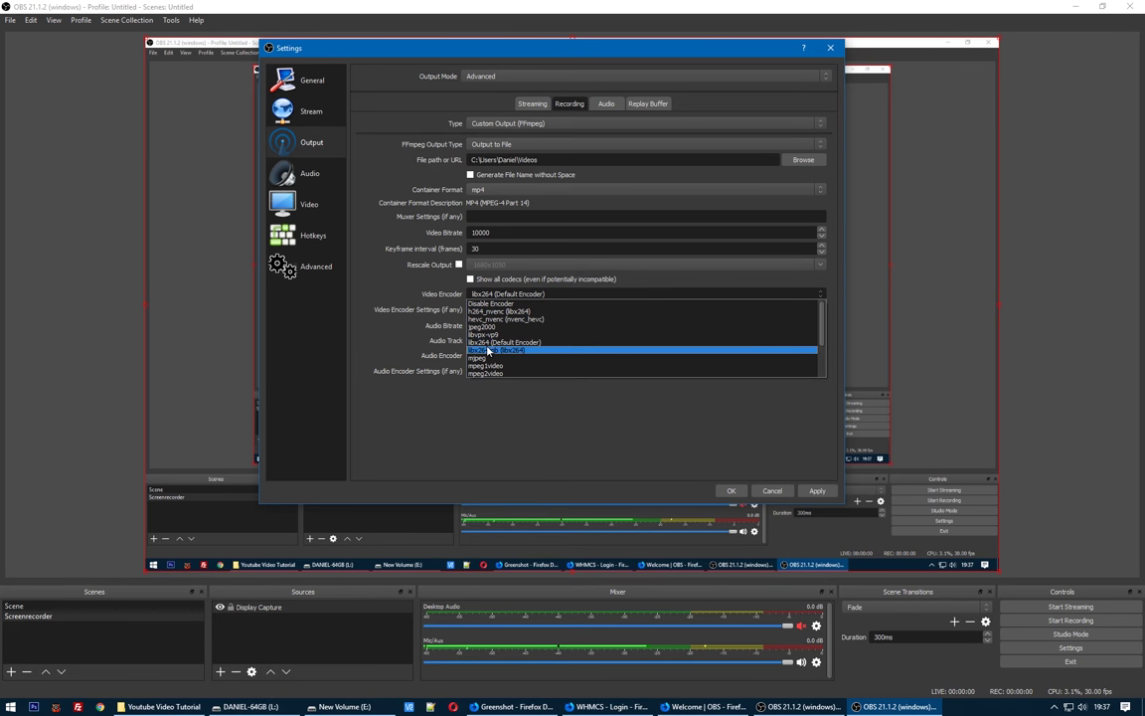
click(484, 344)
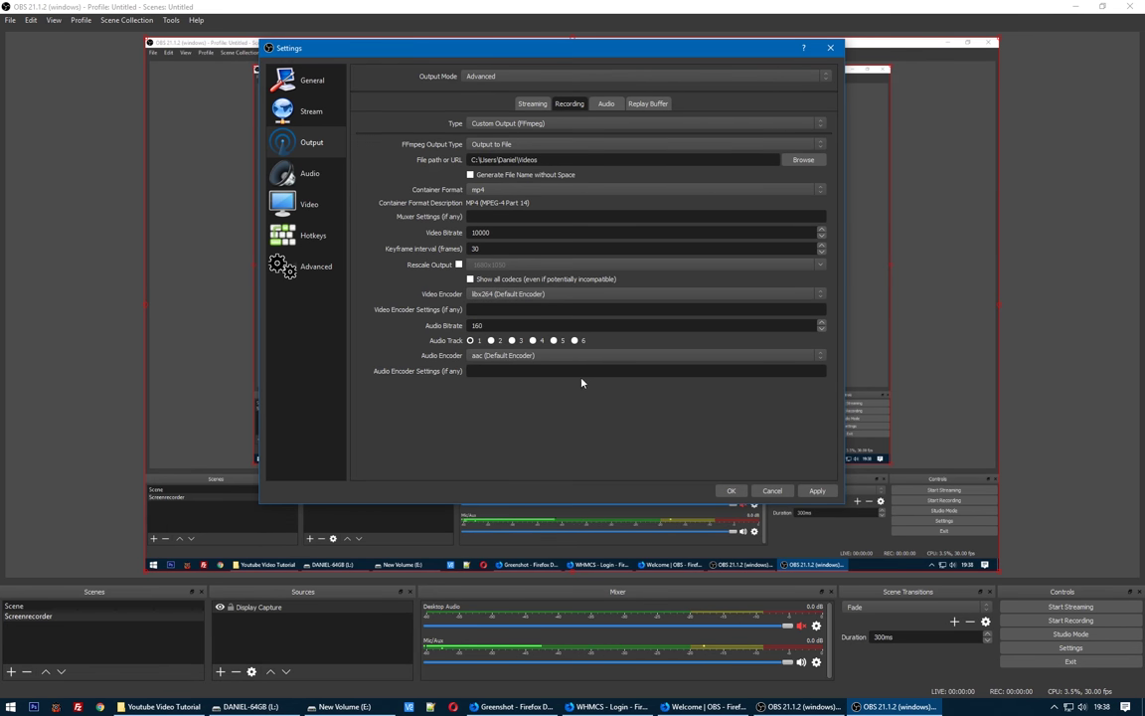
click(537, 355)
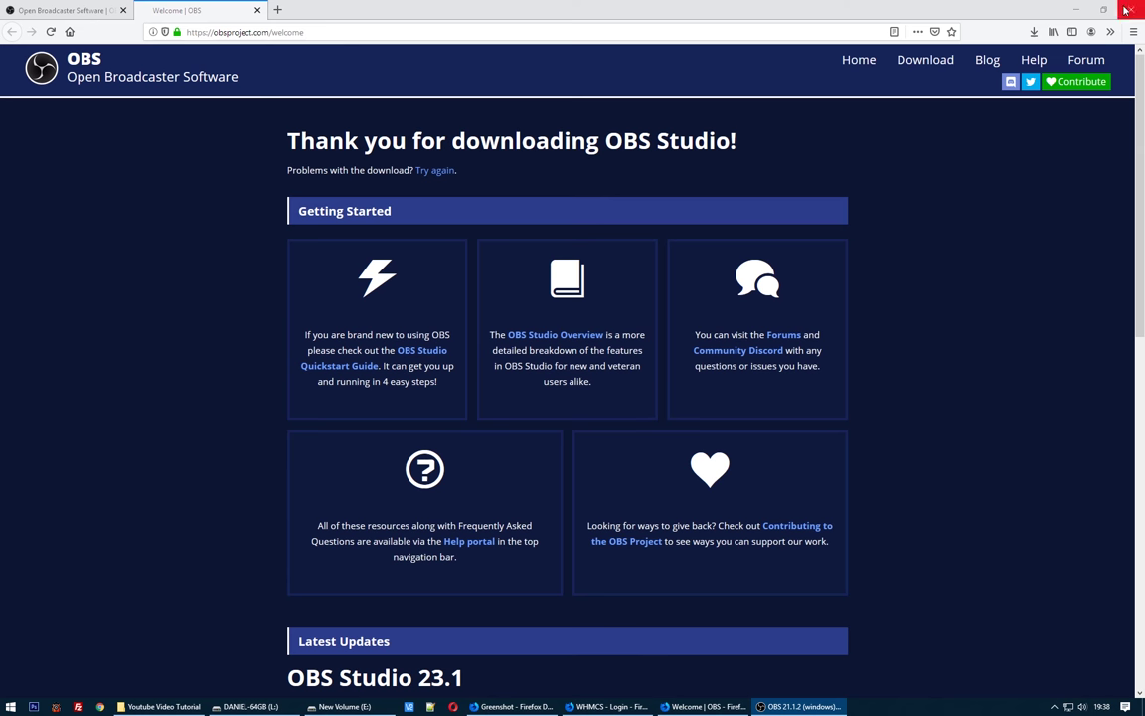
Open This PC and the Local Disk (C:) drive in File Explorer
click(10, 706)
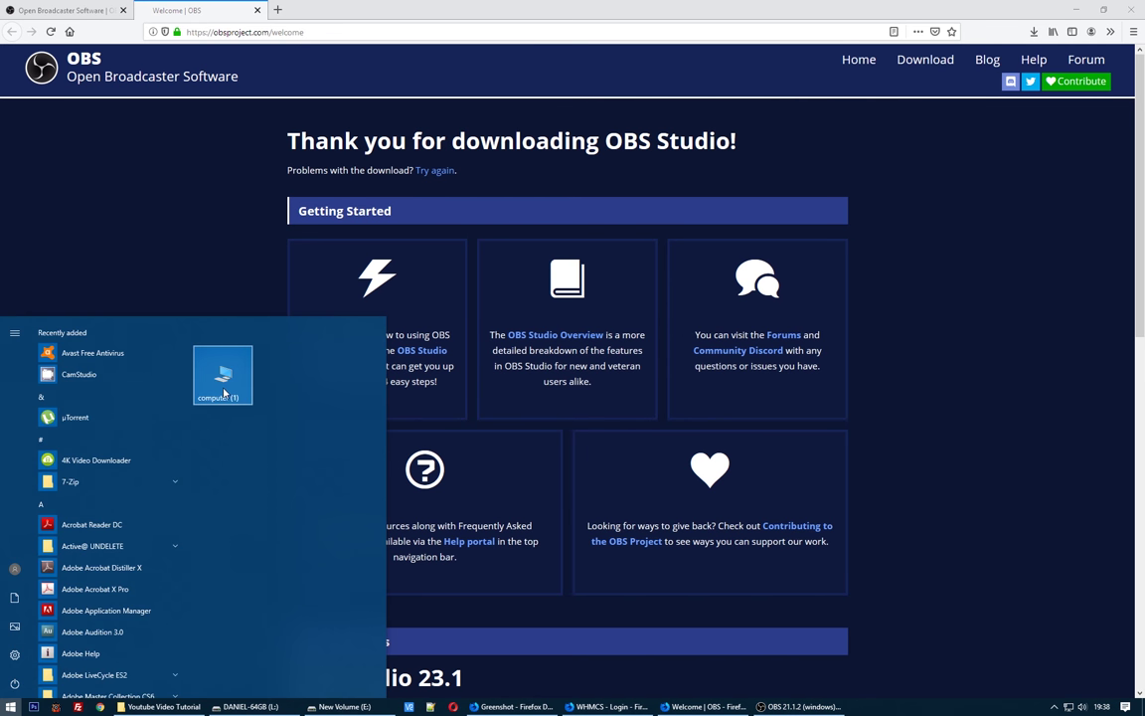
click(222, 377)
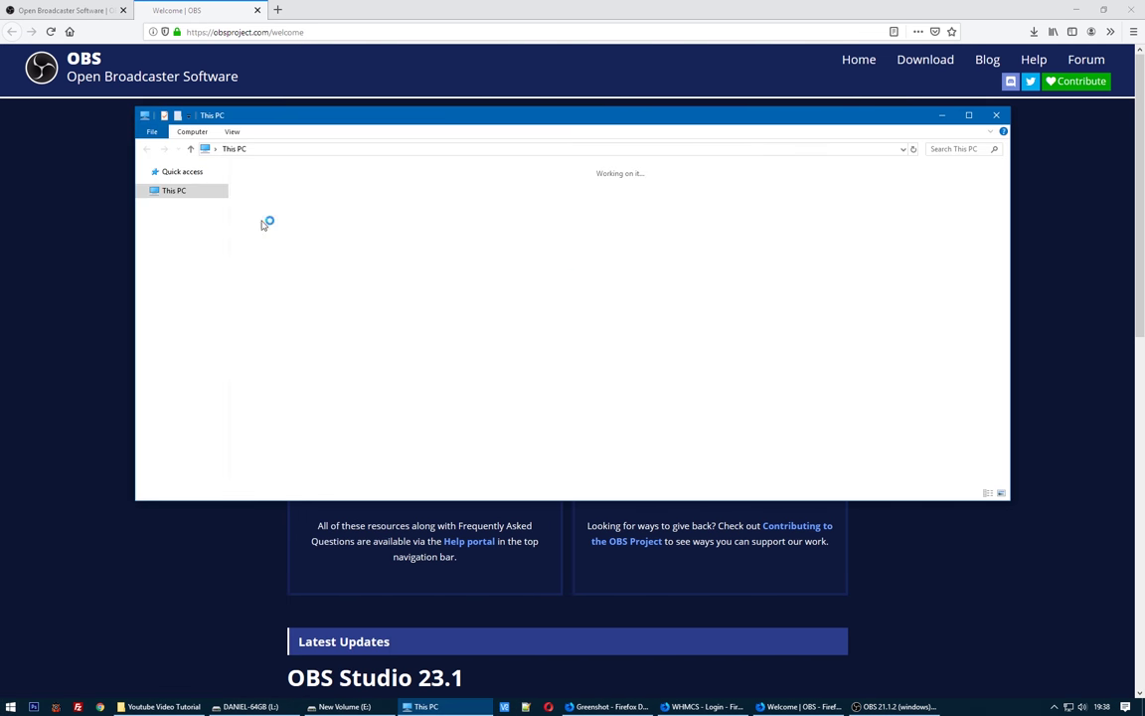
double_click(472, 283)
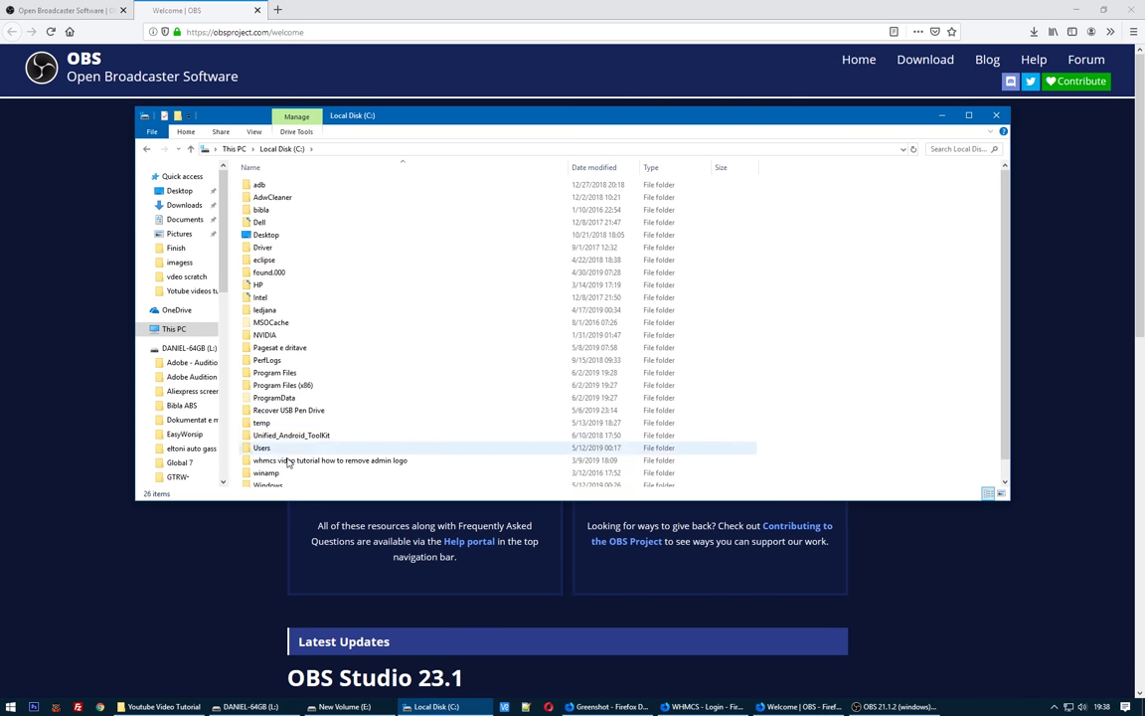
click(294, 322)
scroll(308, 427, down, 1)
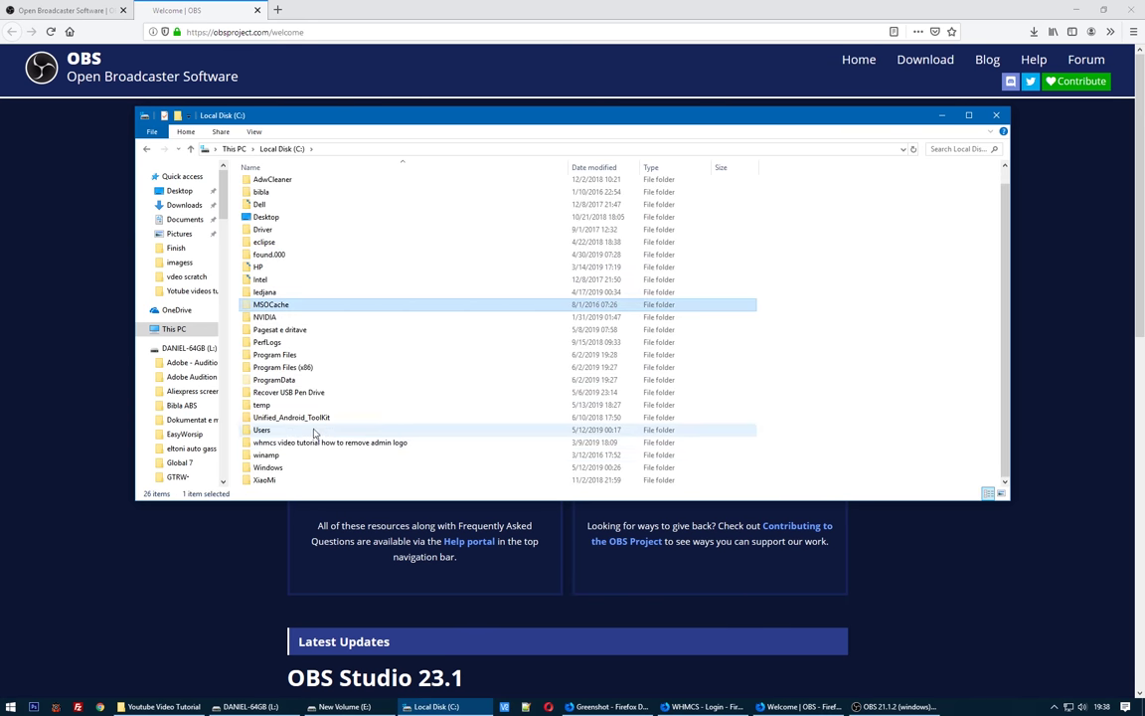
scroll(279, 288, up, 1)
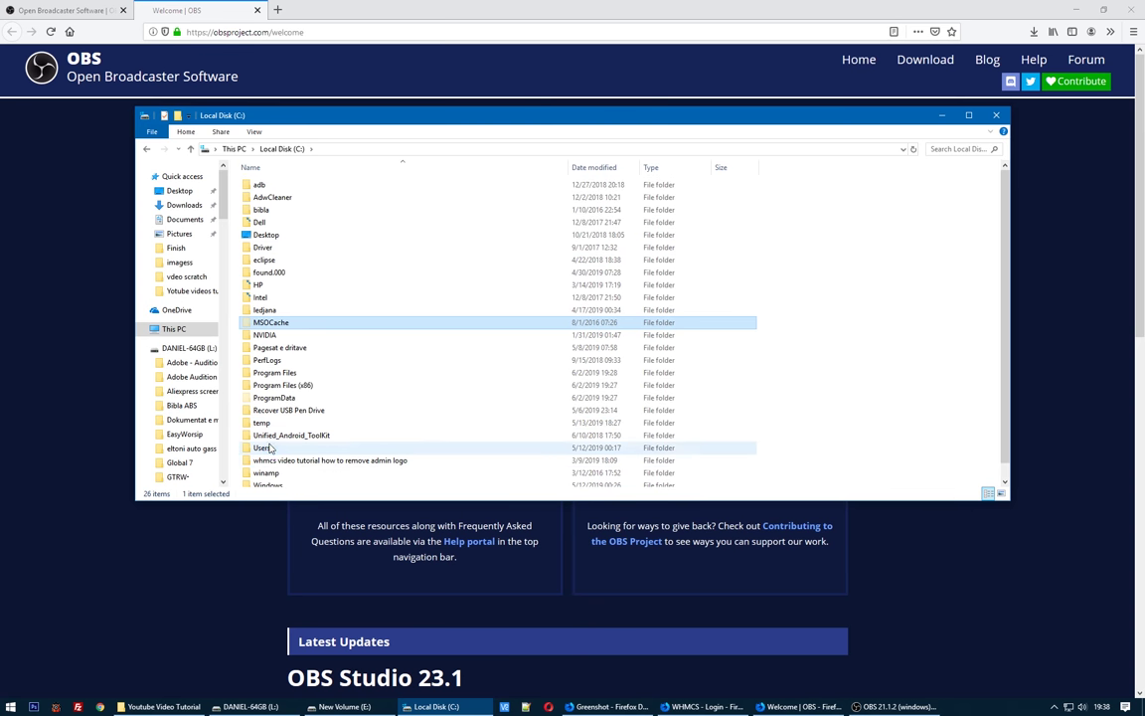
double_click(264, 447)
double_click(254, 183)
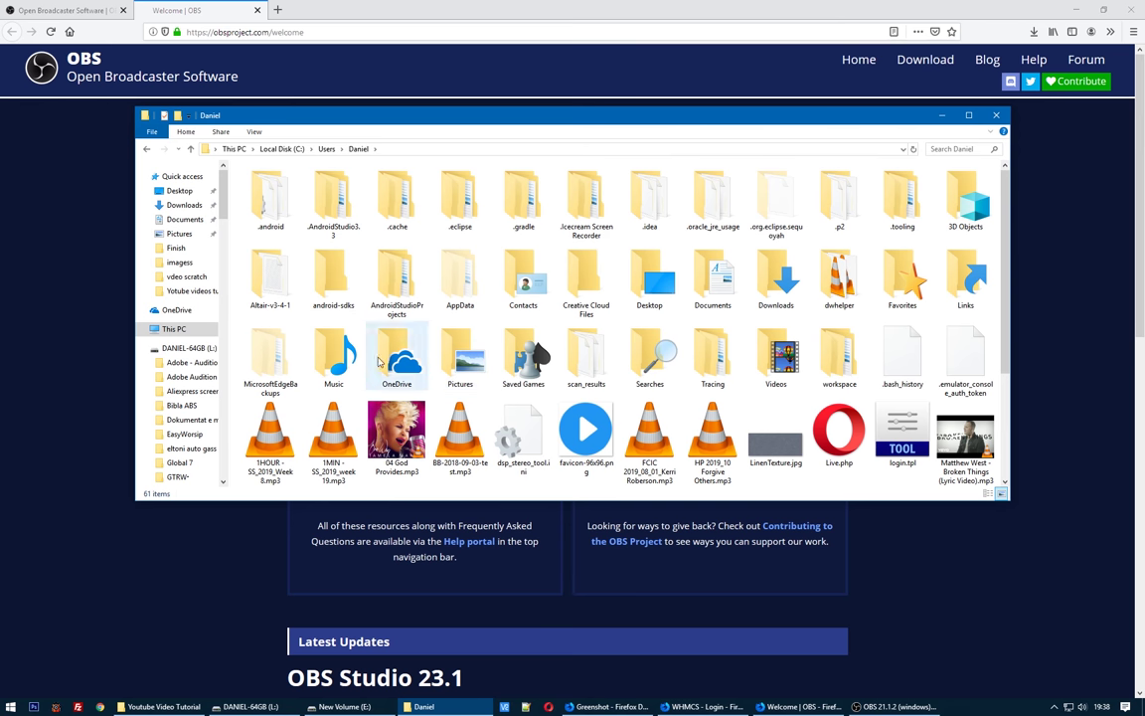
double_click(775, 355)
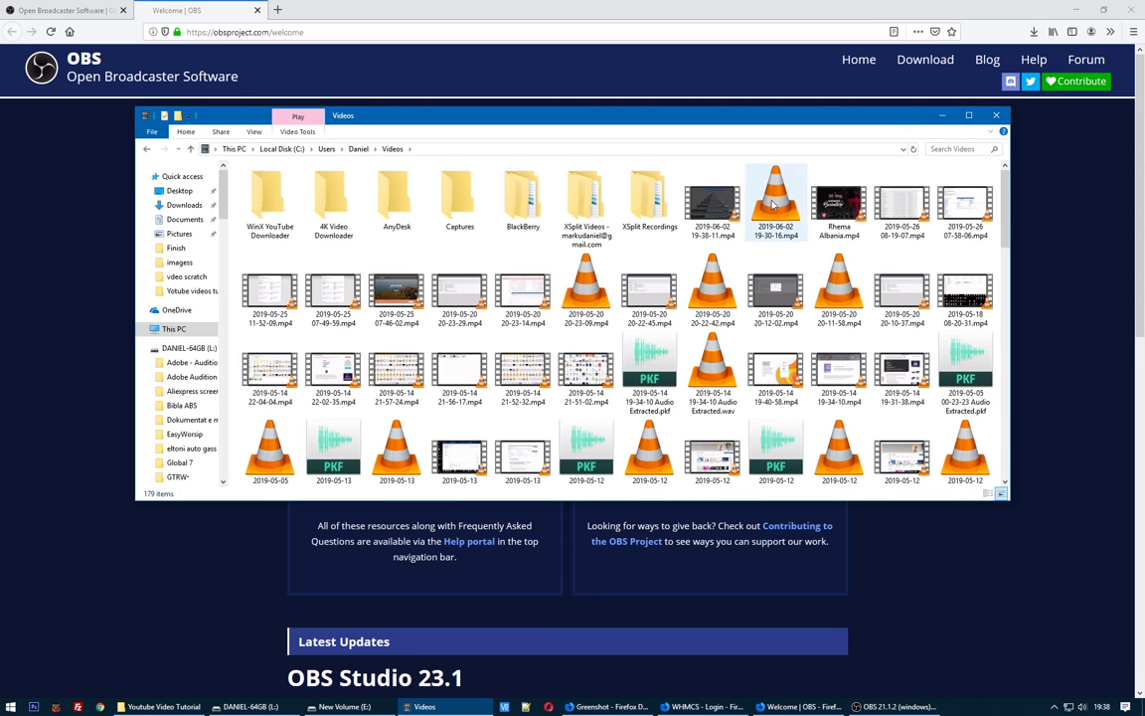
click(712, 204)
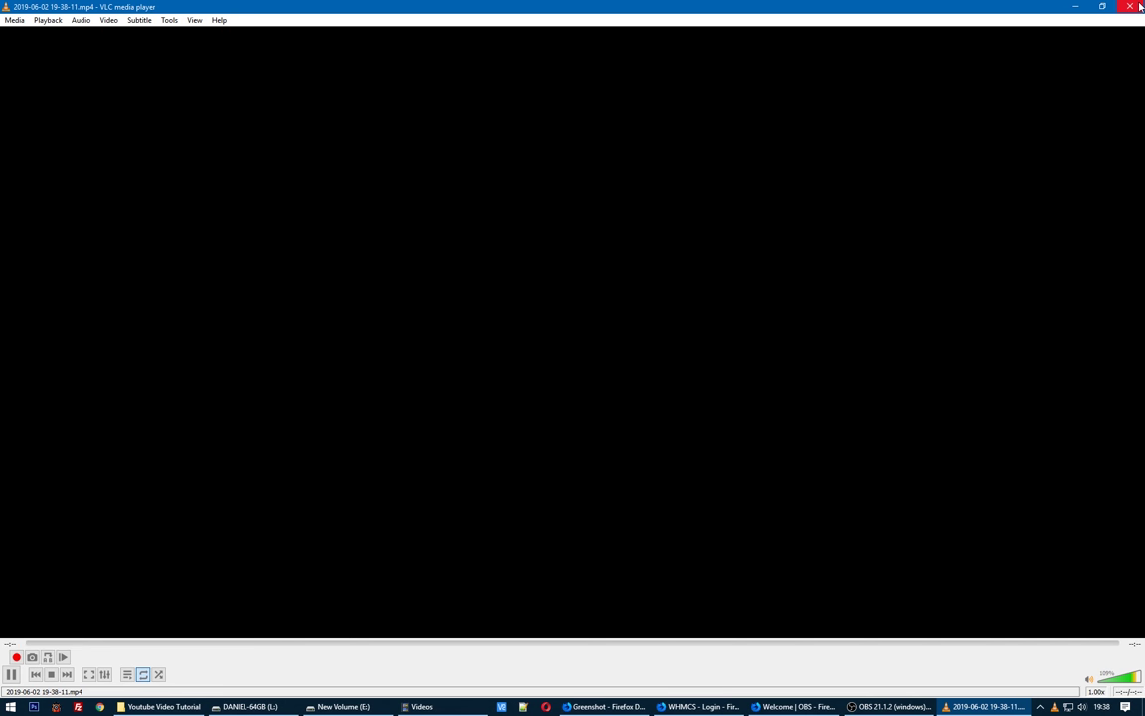
click(1140, 7)
click(847, 104)
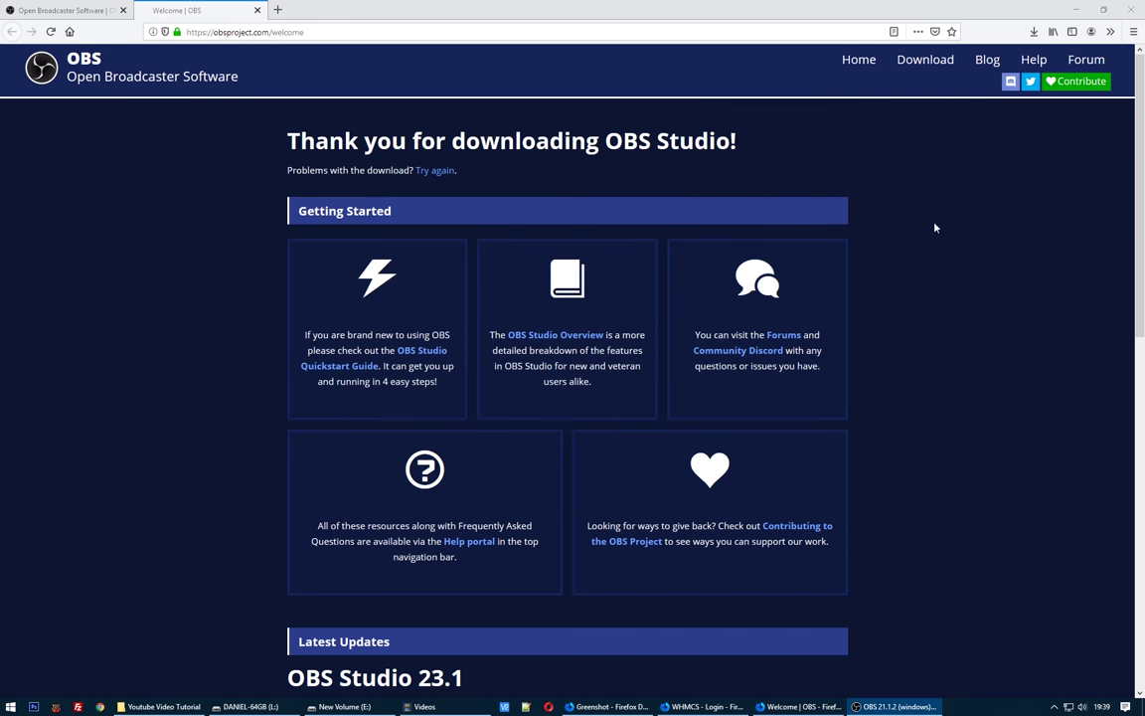